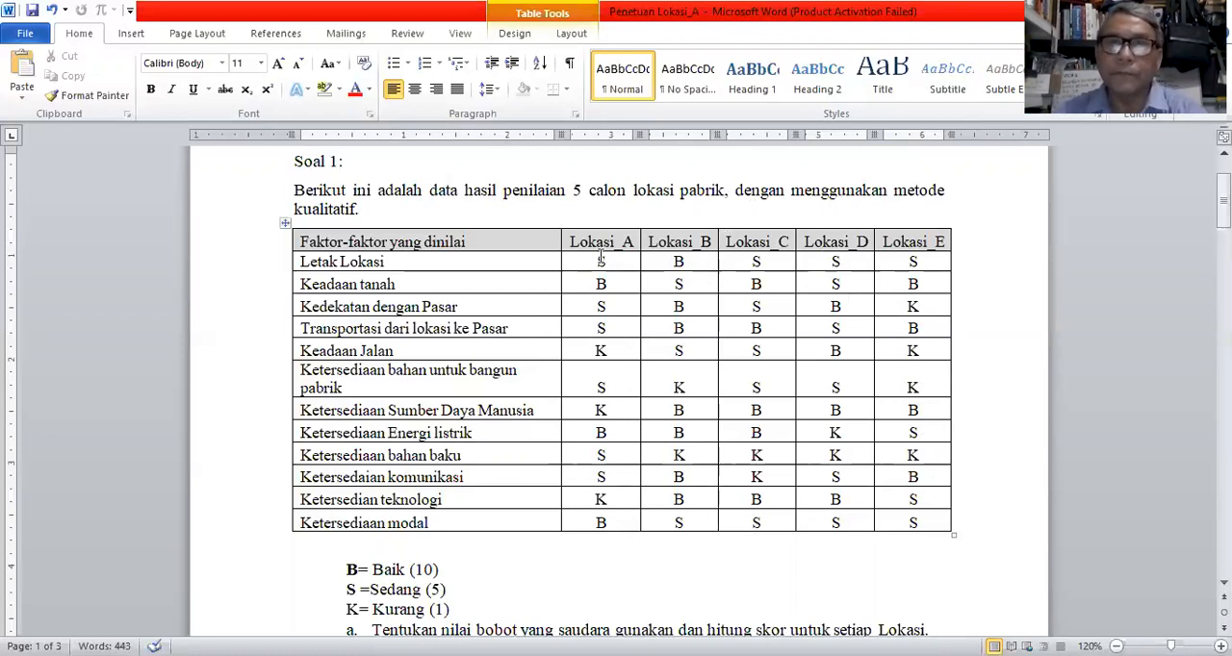
# Step: Review the letter ratings of the five locations, the scoring key and the numeric rating table below them
pyautogui.moveTo(599, 261); pyautogui.dragTo(917, 532)
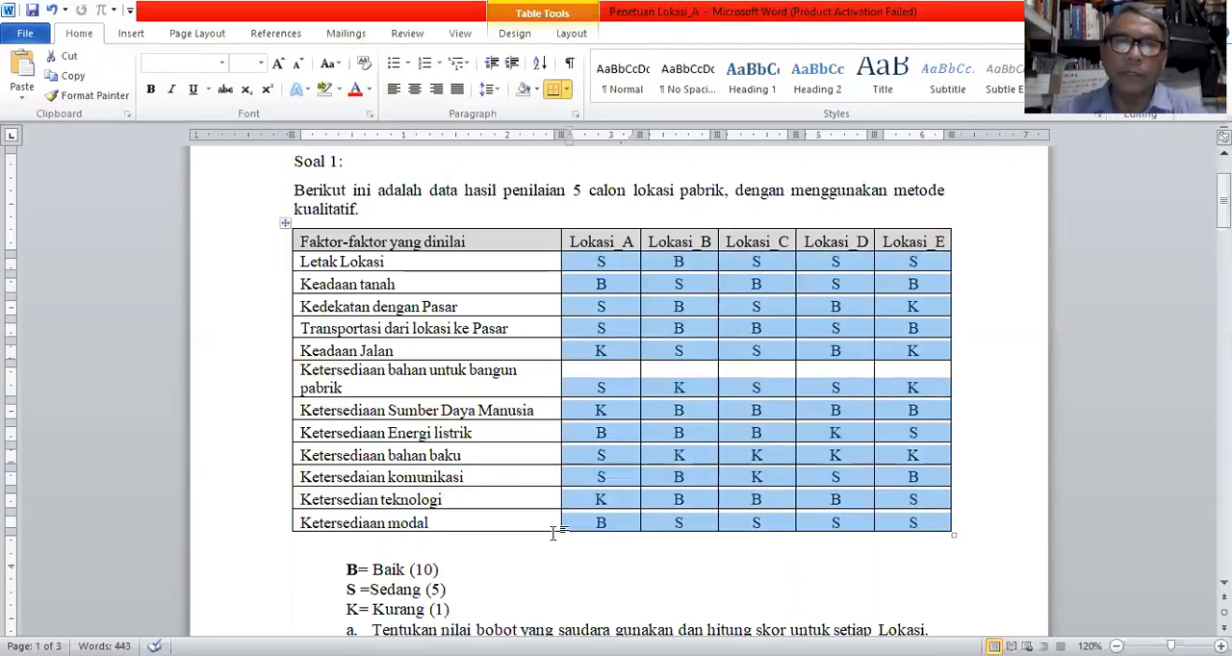
pyautogui.scroll(-3, 636, 492)
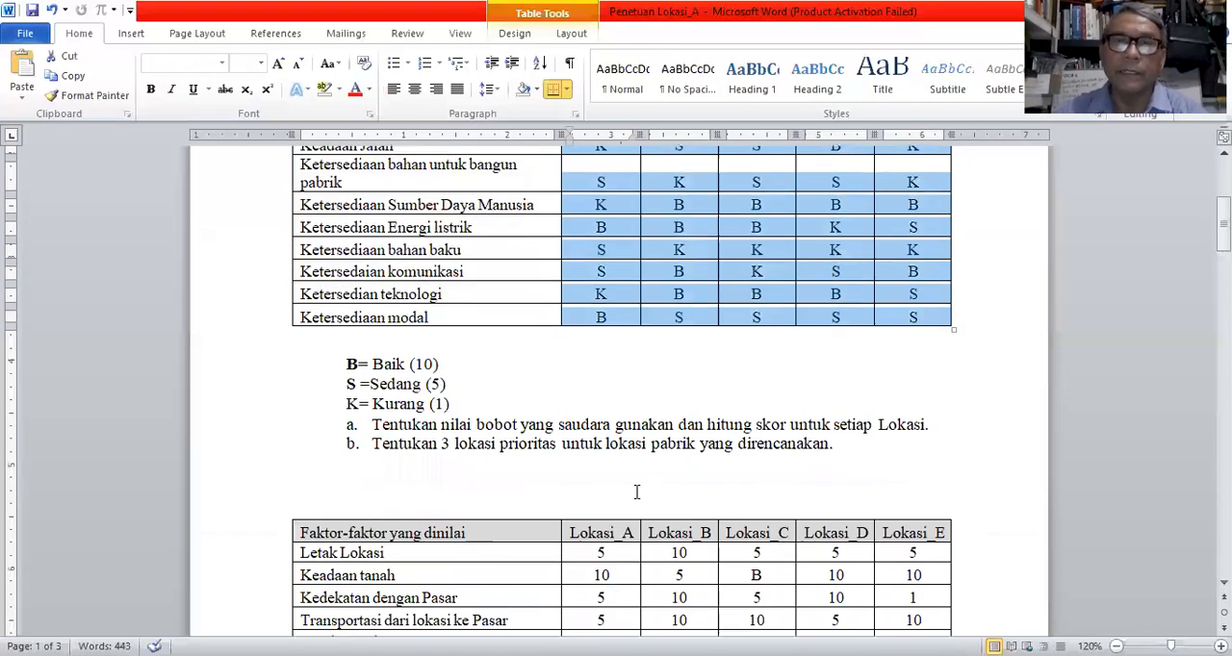
pyautogui.scroll(-4, 636, 492)
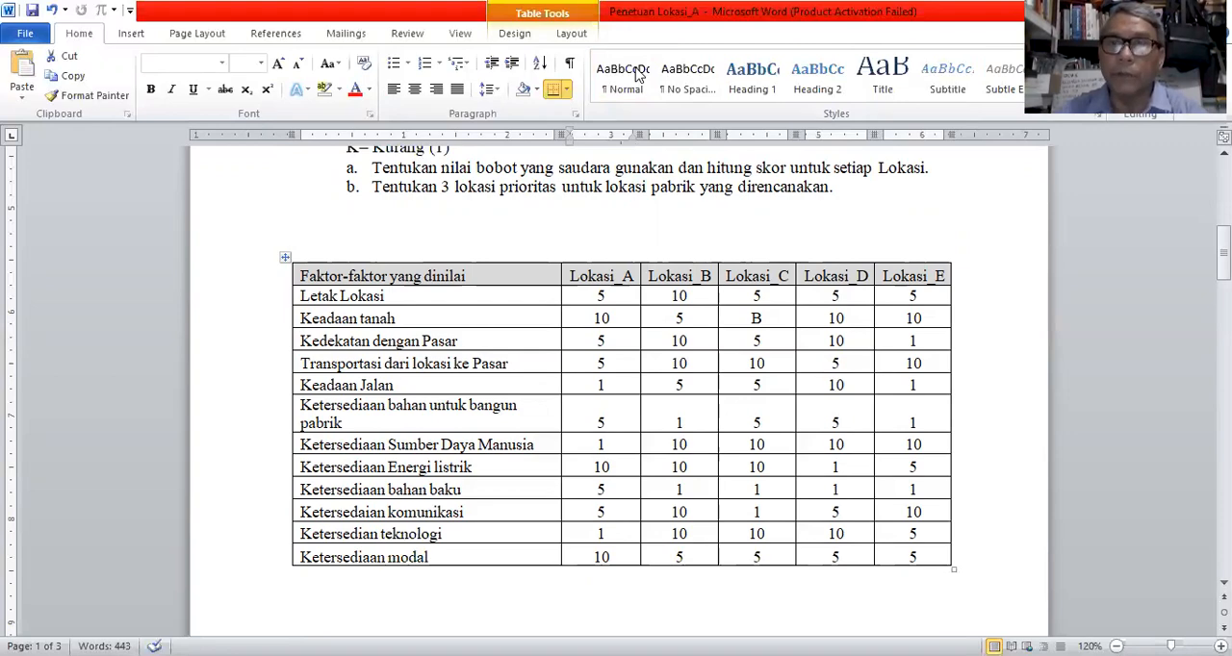
# Step: Switch to POM for Windows, load the Location module and start a new Factor rating data set
pyautogui.hotkey('alt', 'Tab')
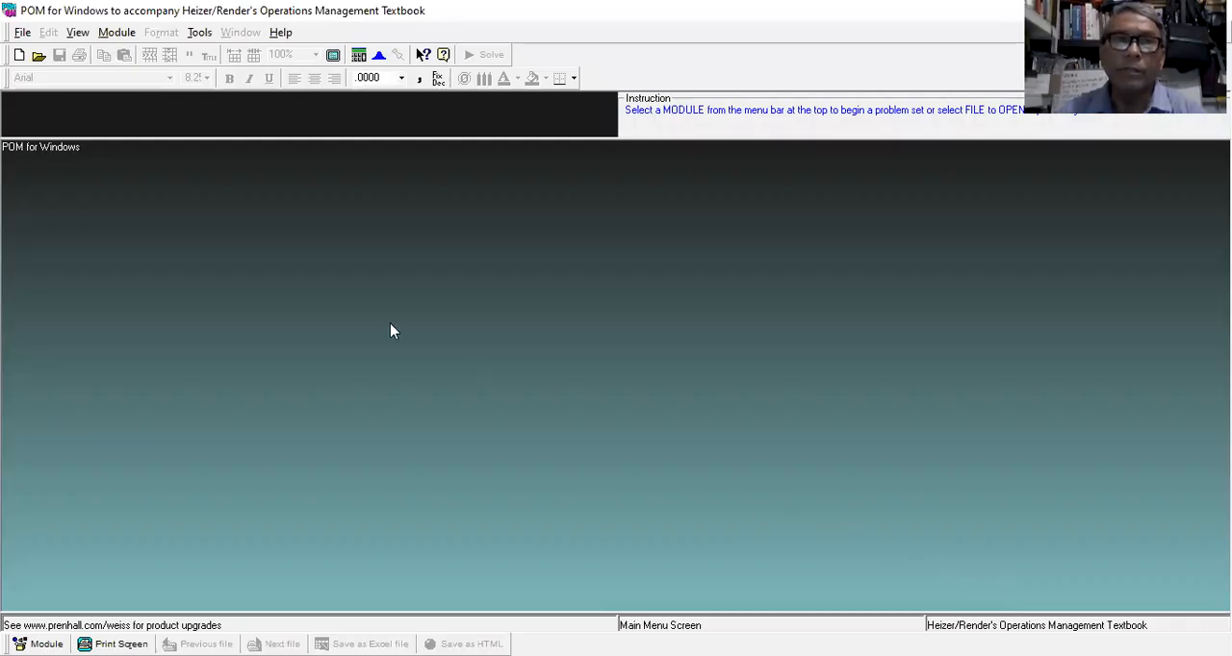
pyautogui.click(115, 33)
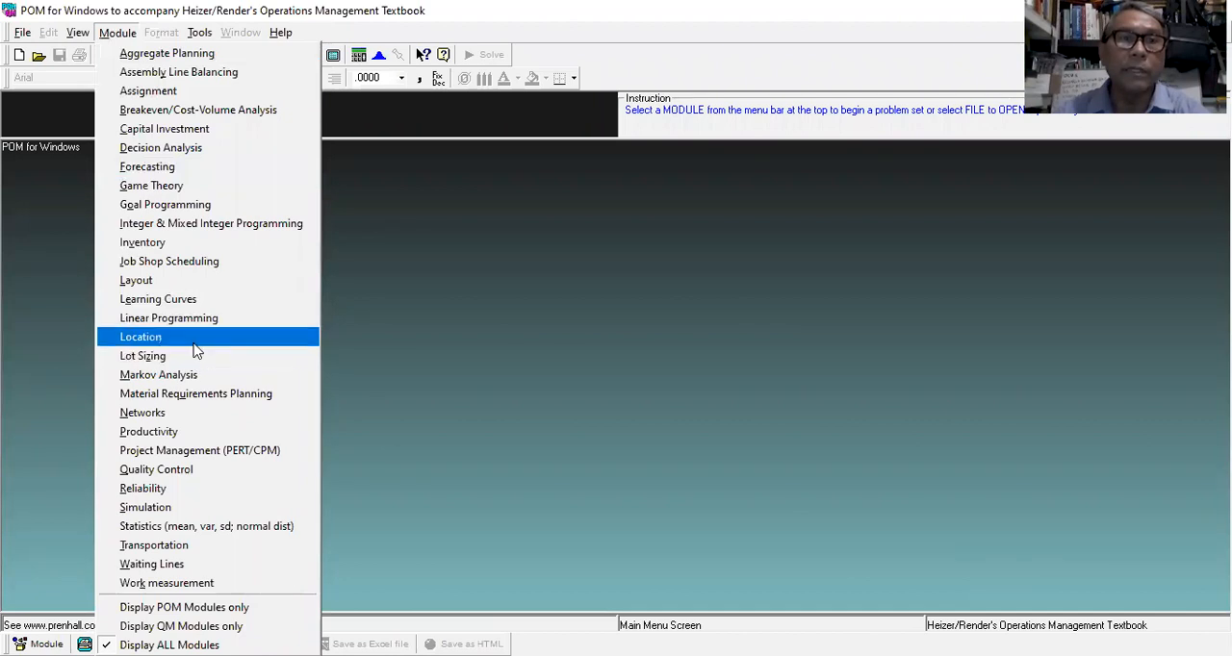
pyautogui.click(154, 337)
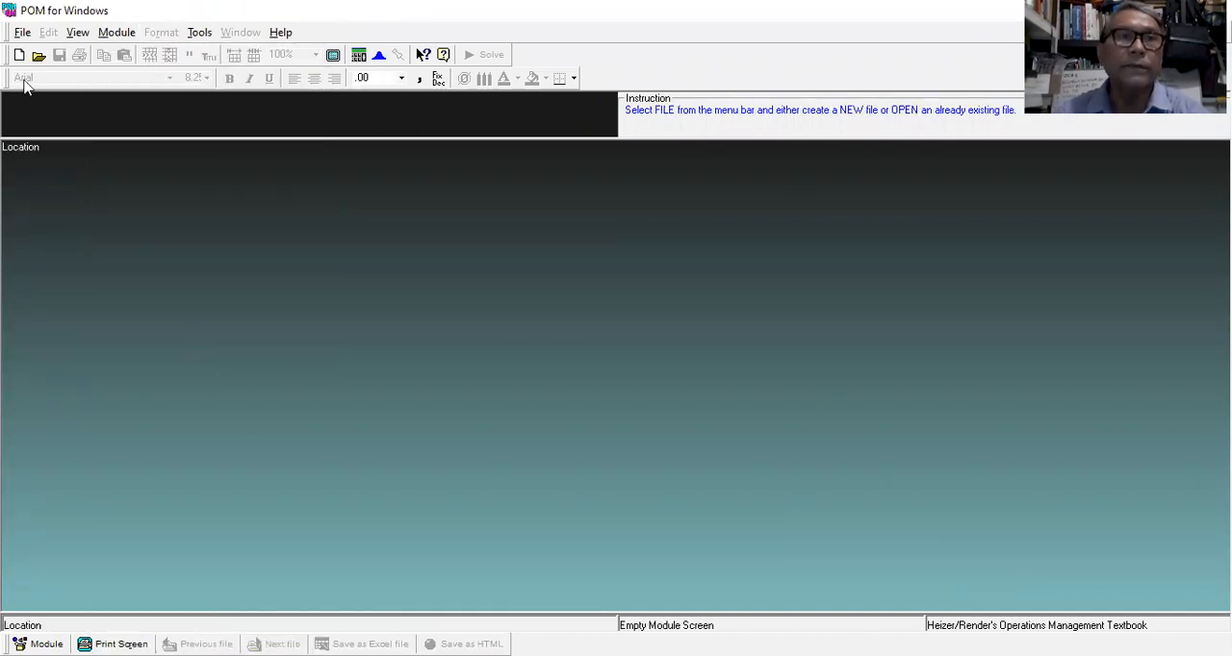
pyautogui.click(22, 34)
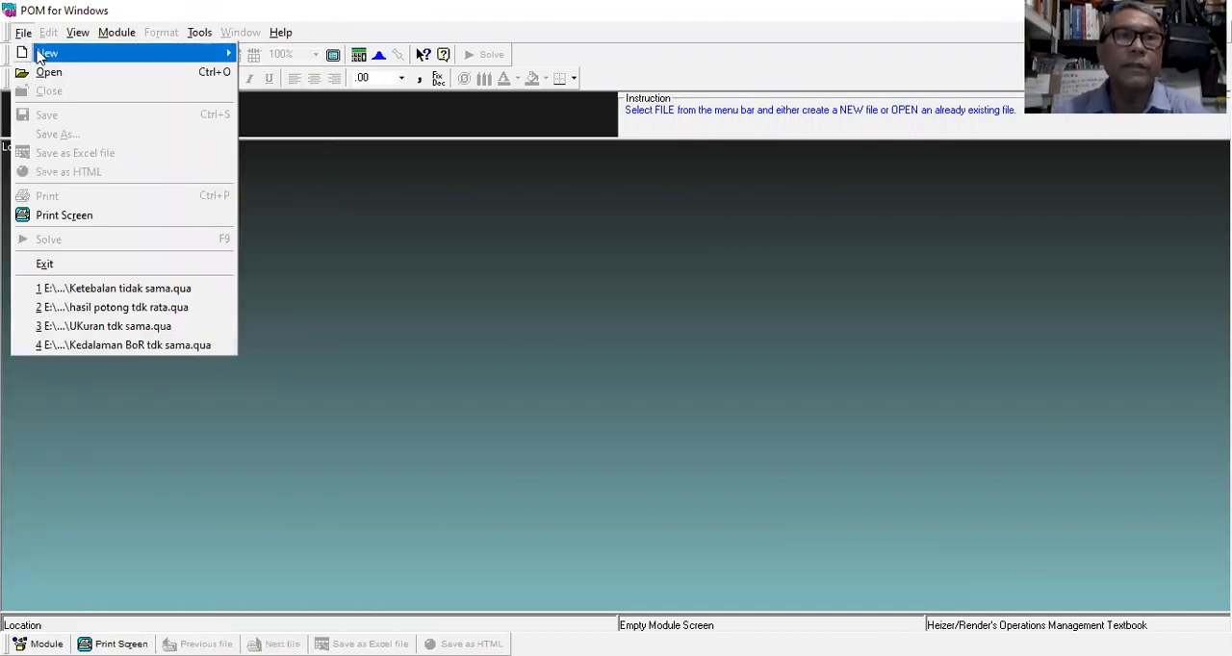
pyautogui.moveTo(43, 52)
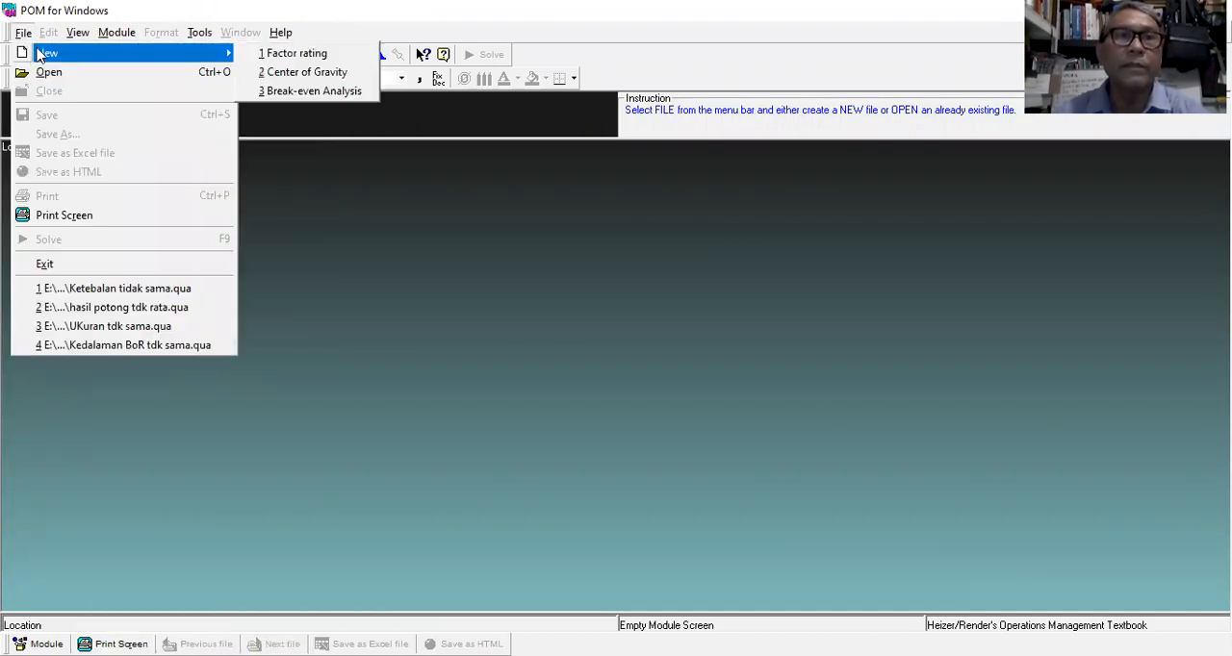
pyautogui.click(295, 56)
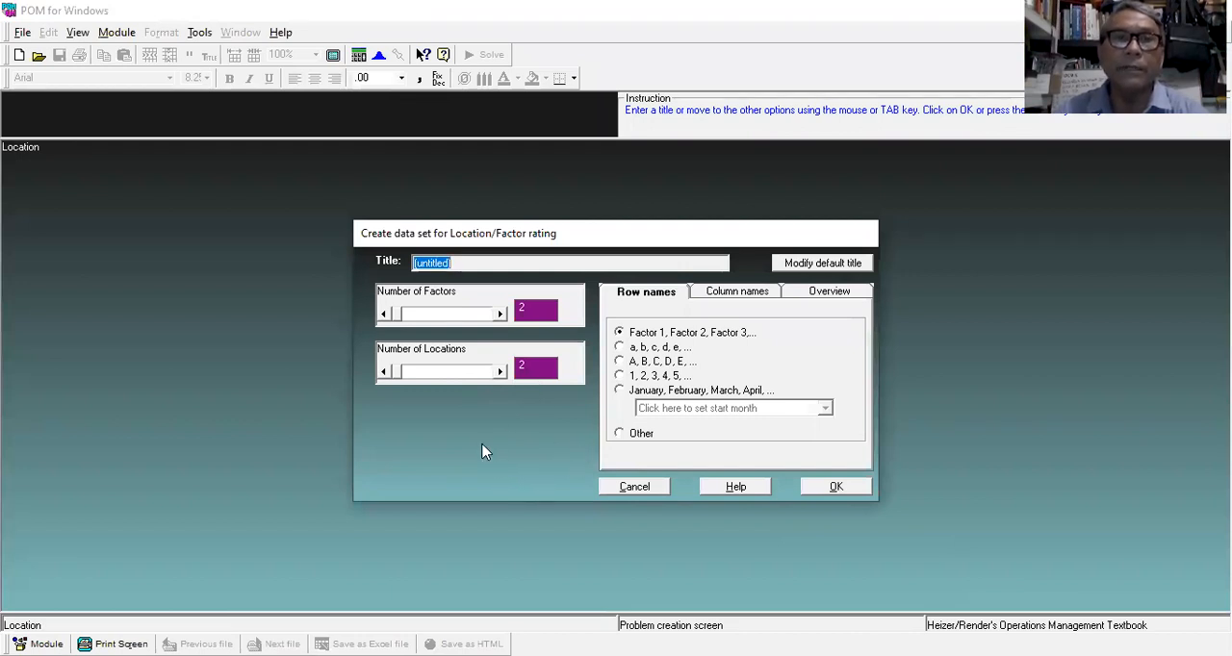
# Step: Create the data set with 12 factors and 5 locations, keeping the default title and row names
pyautogui.click(500, 315)
pyautogui.click(500, 315)
pyautogui.click(499, 315)
pyautogui.click(500, 315)
pyautogui.click(499, 315)
pyautogui.click(499, 315)
pyautogui.click(500, 314)
pyautogui.click(500, 315)
pyautogui.click(500, 315)
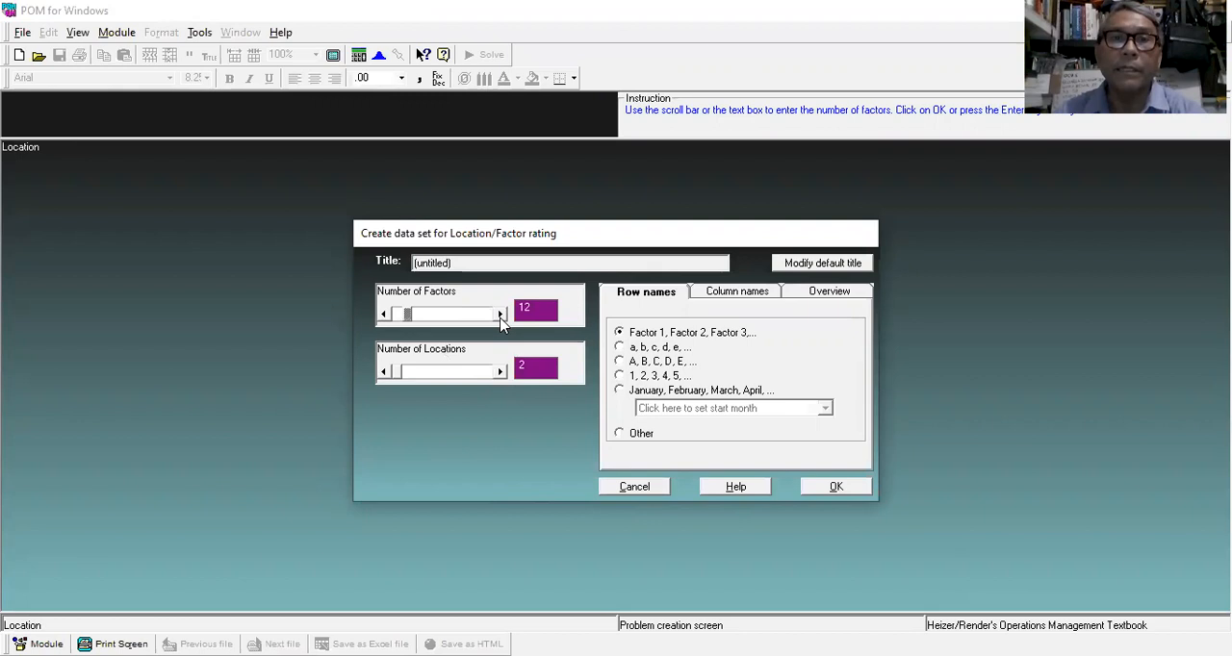
pyautogui.click(500, 373)
pyautogui.click(499, 372)
pyautogui.click(500, 372)
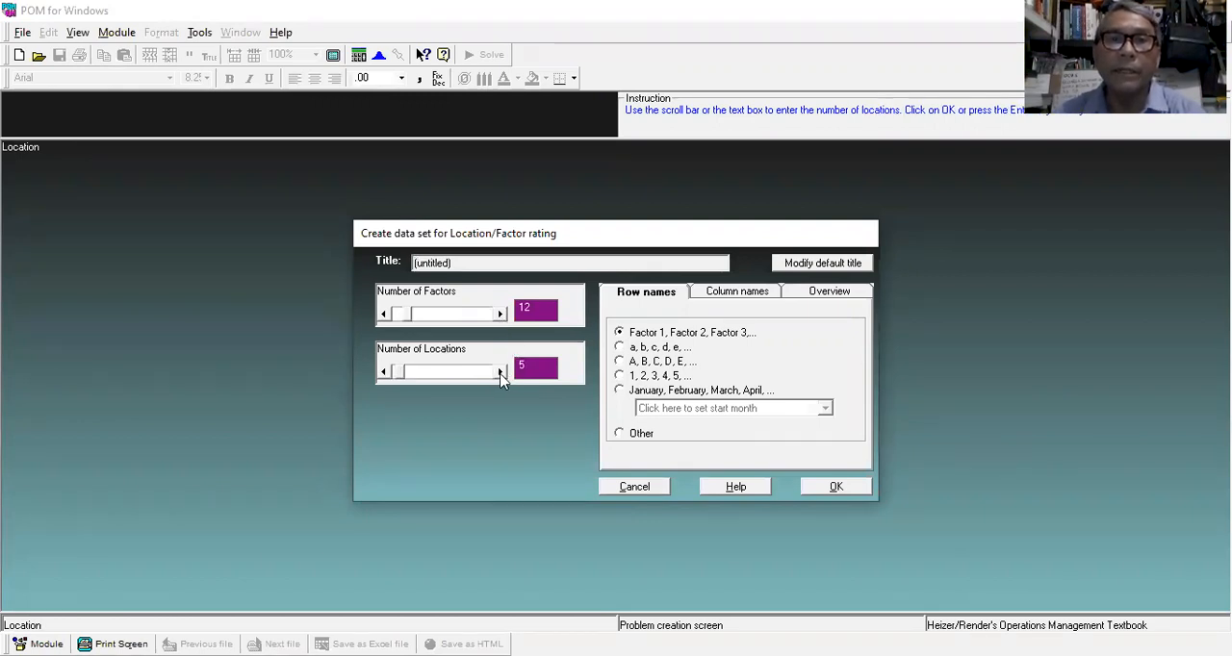
pyautogui.click(858, 487)
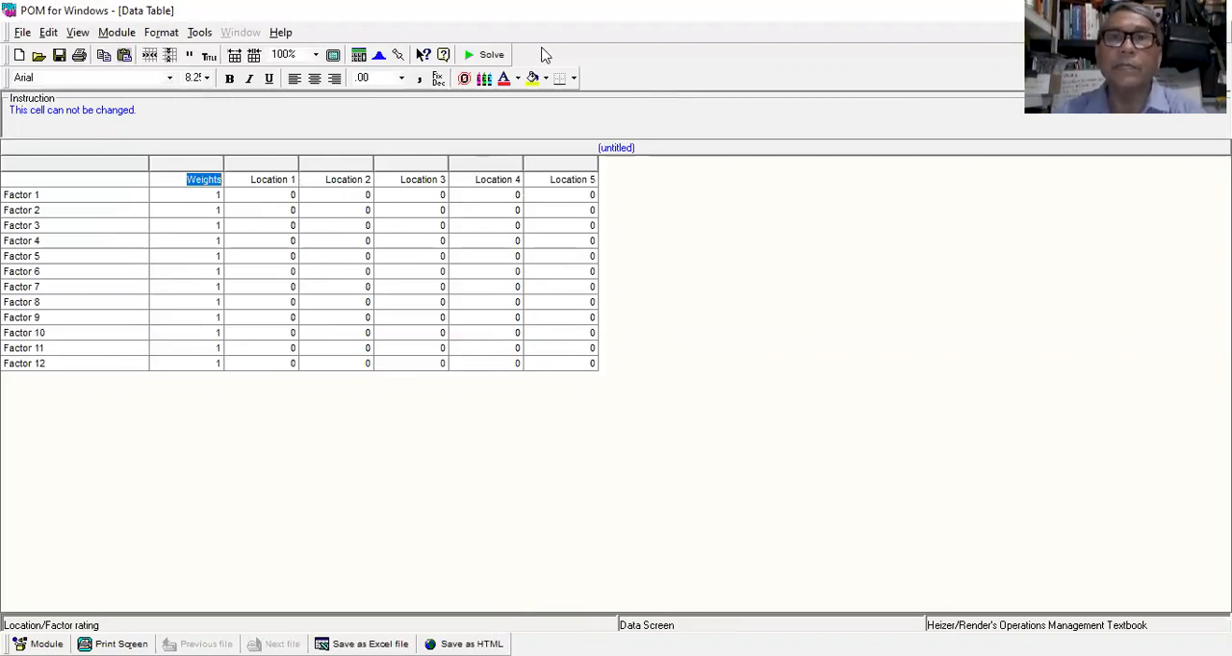
# Step: Copy the twelve factor names from the numeric table in Word and paste them over the factor names in the POM data table
pyautogui.hotkey('alt', 'Tab')
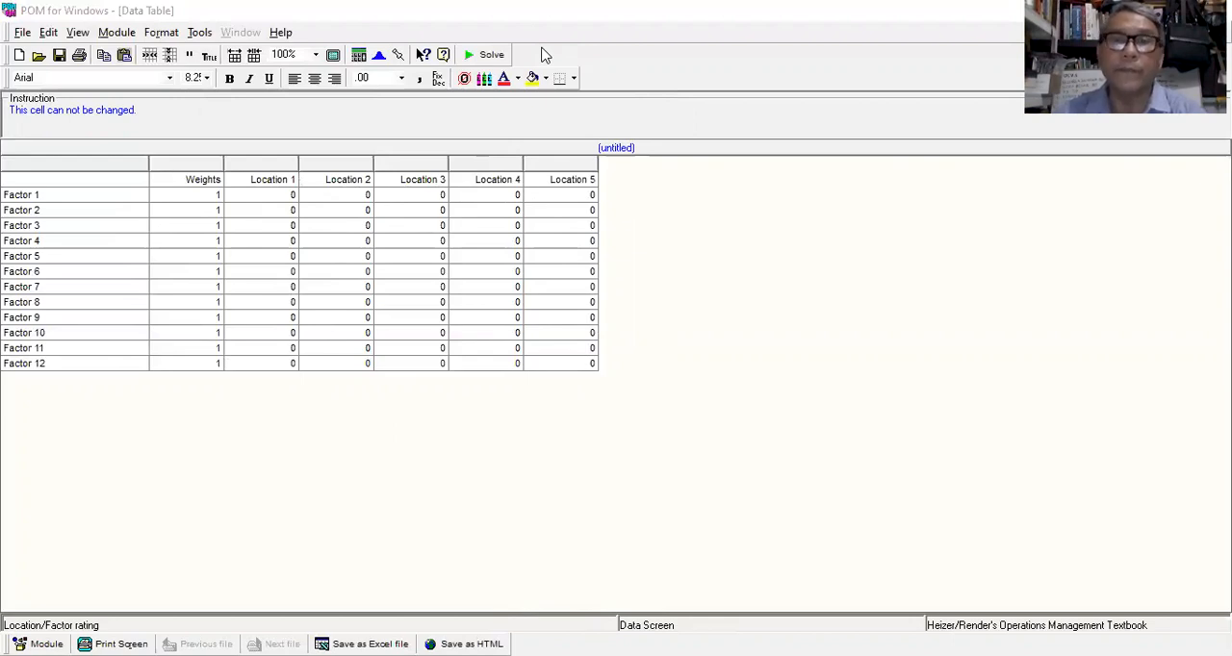
pyautogui.hotkey('alt', 'Tab')
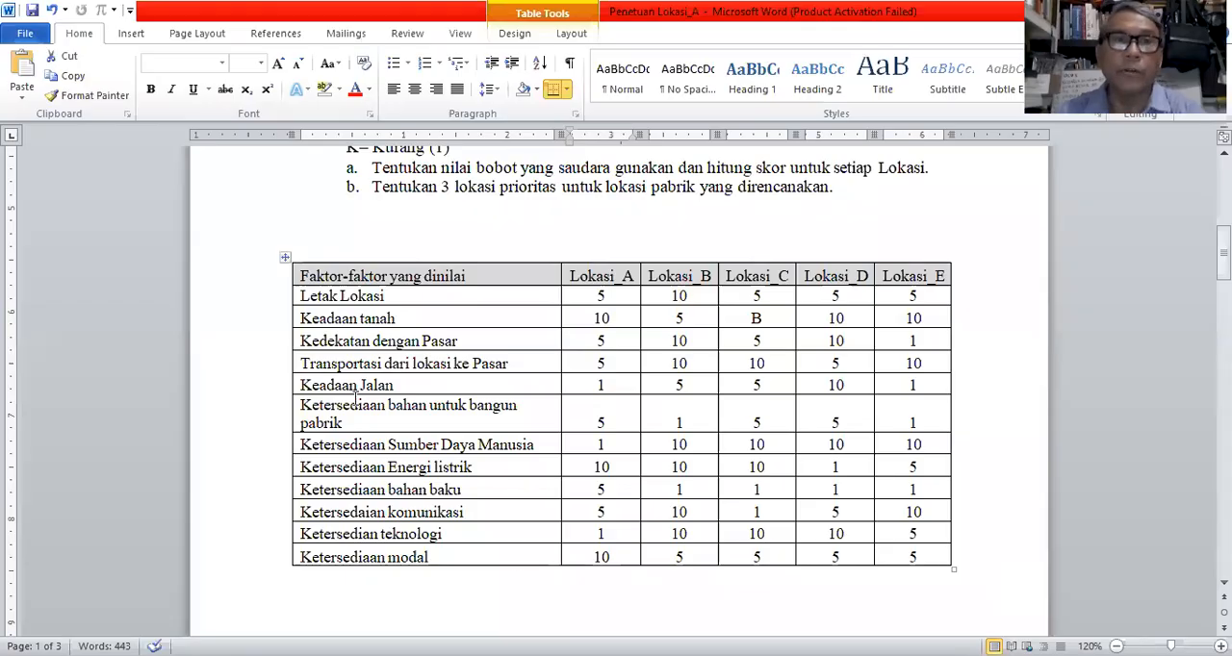
pyautogui.moveTo(303, 298); pyautogui.dragTo(448, 557)
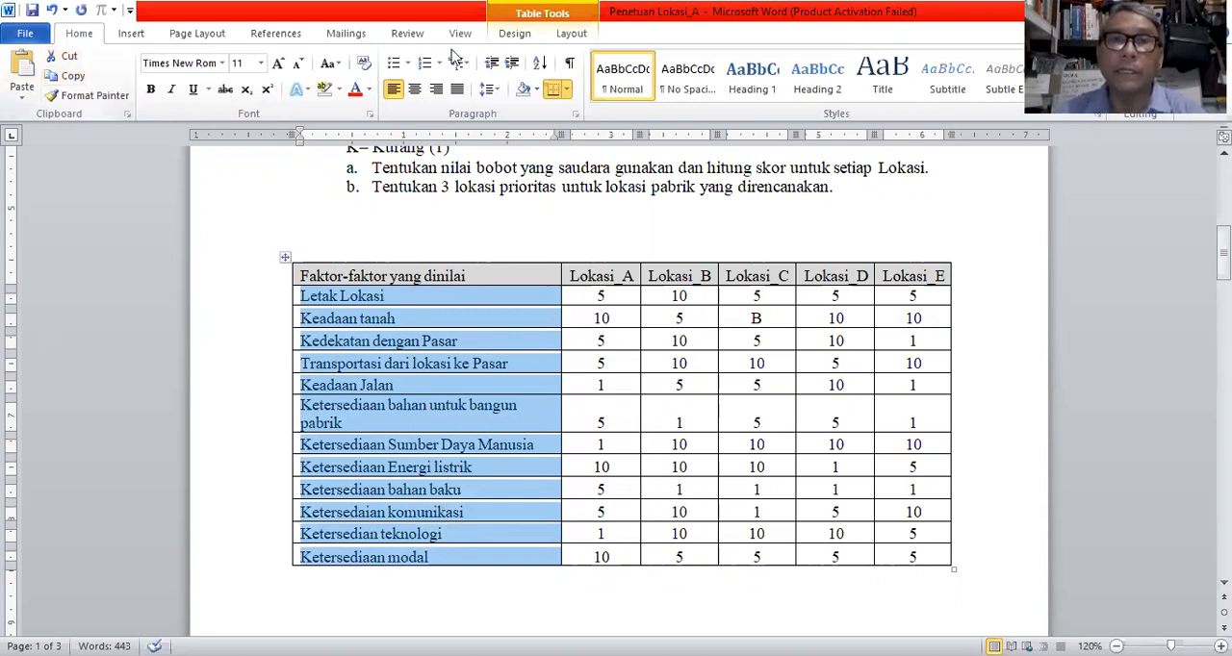
pyautogui.hotkey('alt', 'Tab')
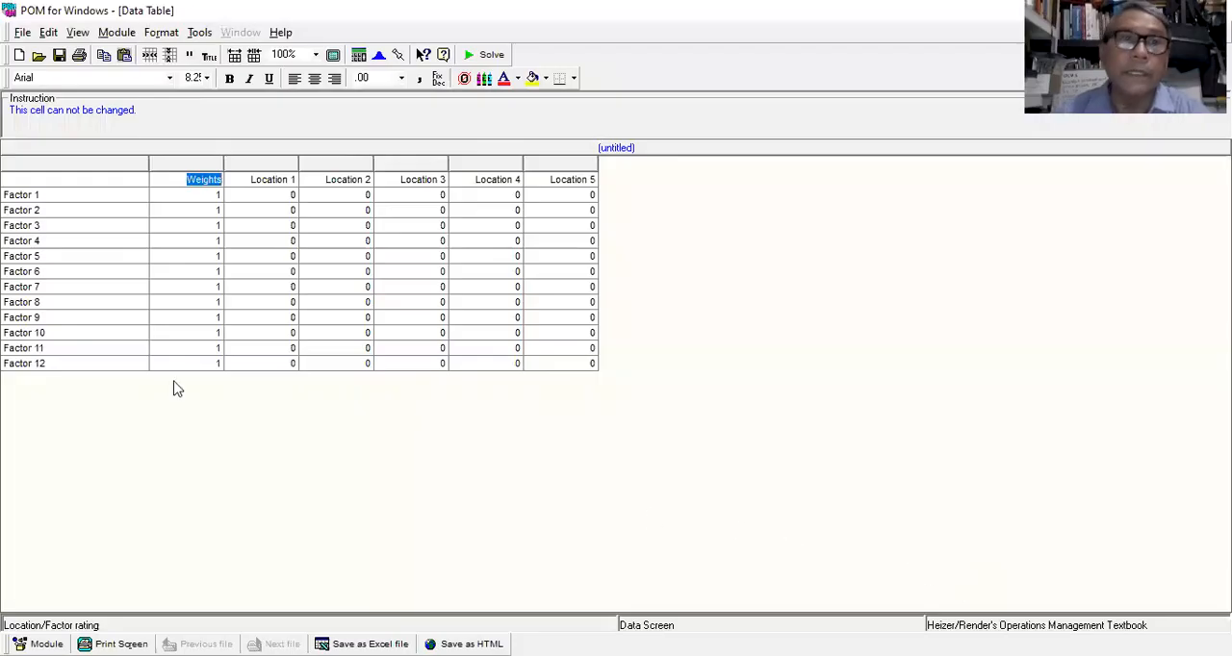
pyautogui.click(13, 195)
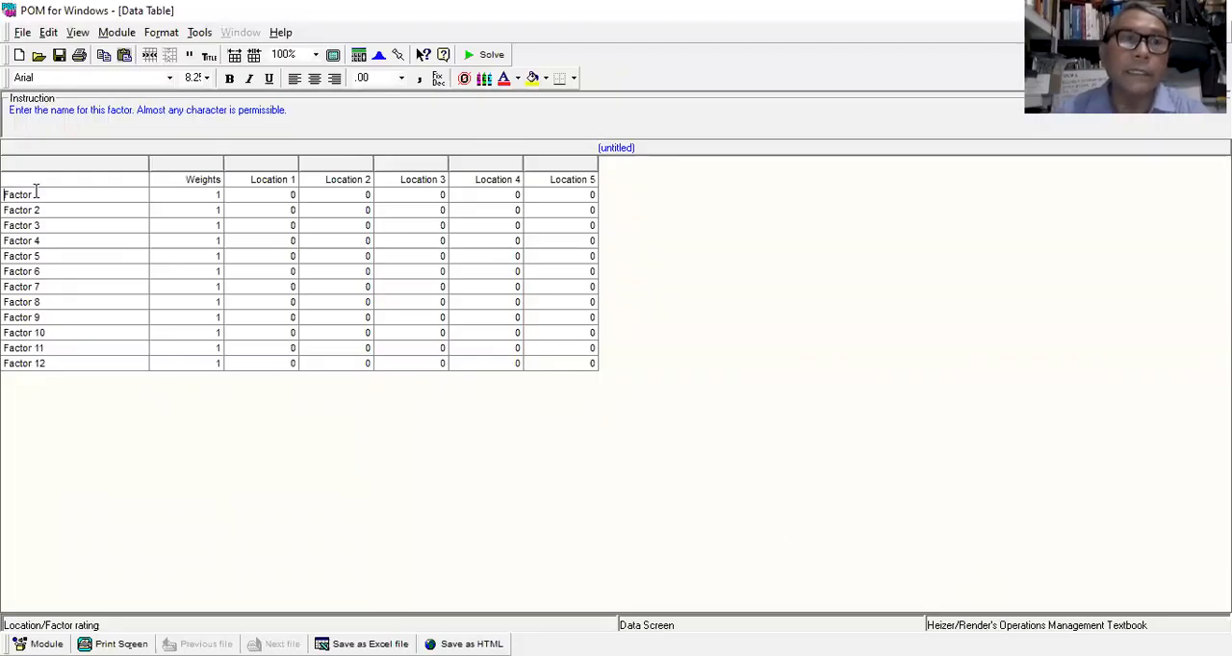
pyautogui.click(48, 32)
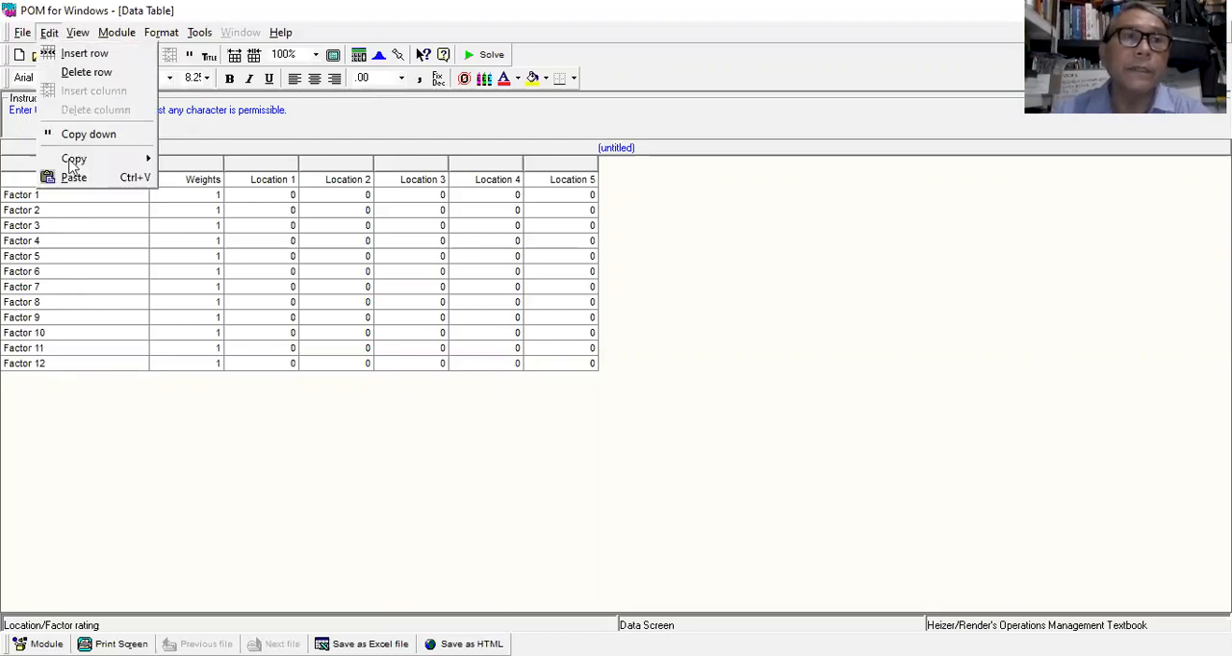
pyautogui.click(74, 178)
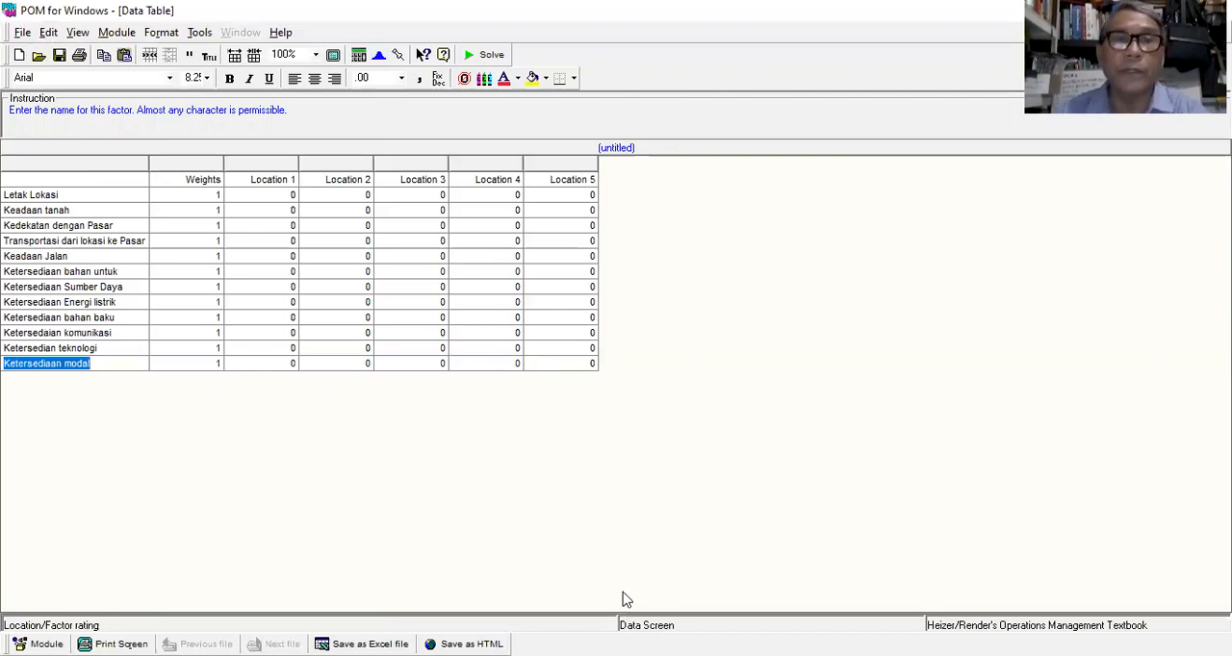
pyautogui.click(689, 67)
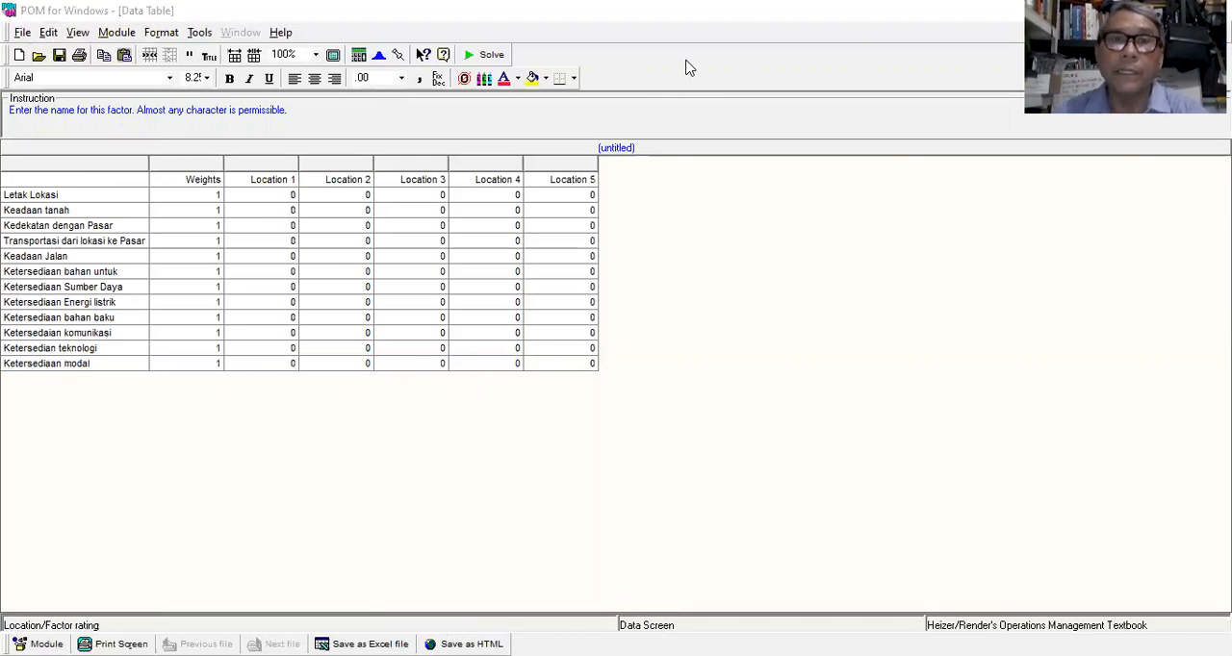
# Step: Copy the numeric ratings for Lokasi_A to Lokasi_E from Word and paste them into the POM table's Location 1 to Location 5 columns
pyautogui.hotkey('alt', 'Tab')
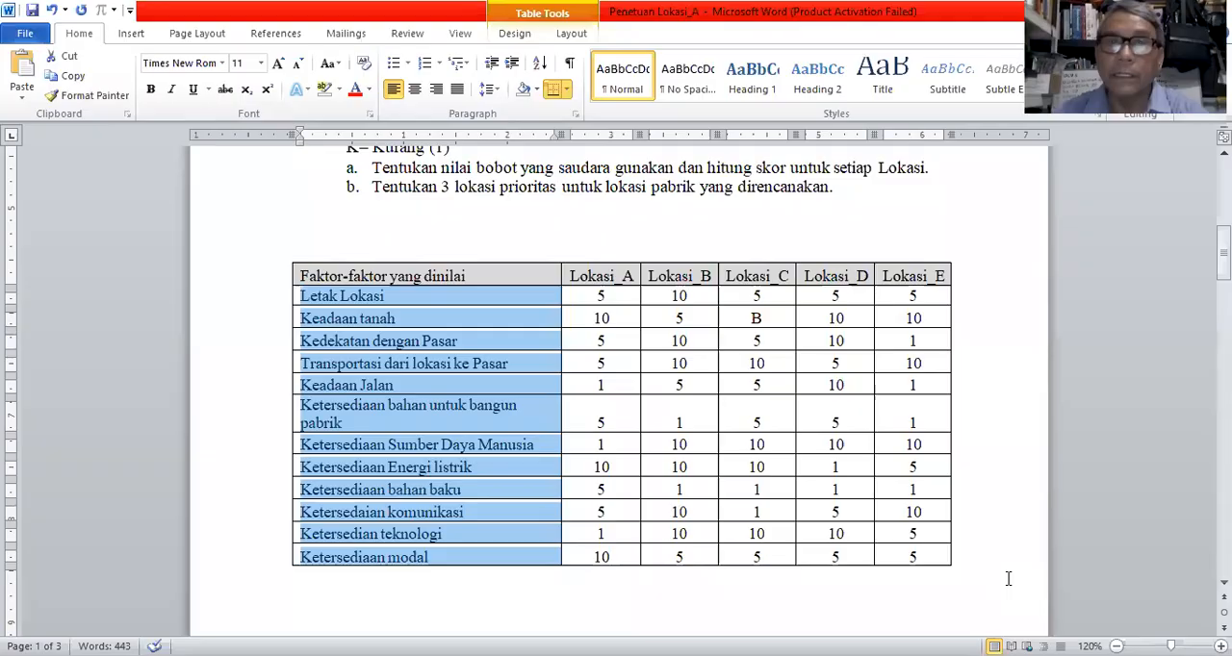
pyautogui.moveTo(589, 296); pyautogui.dragTo(924, 553)
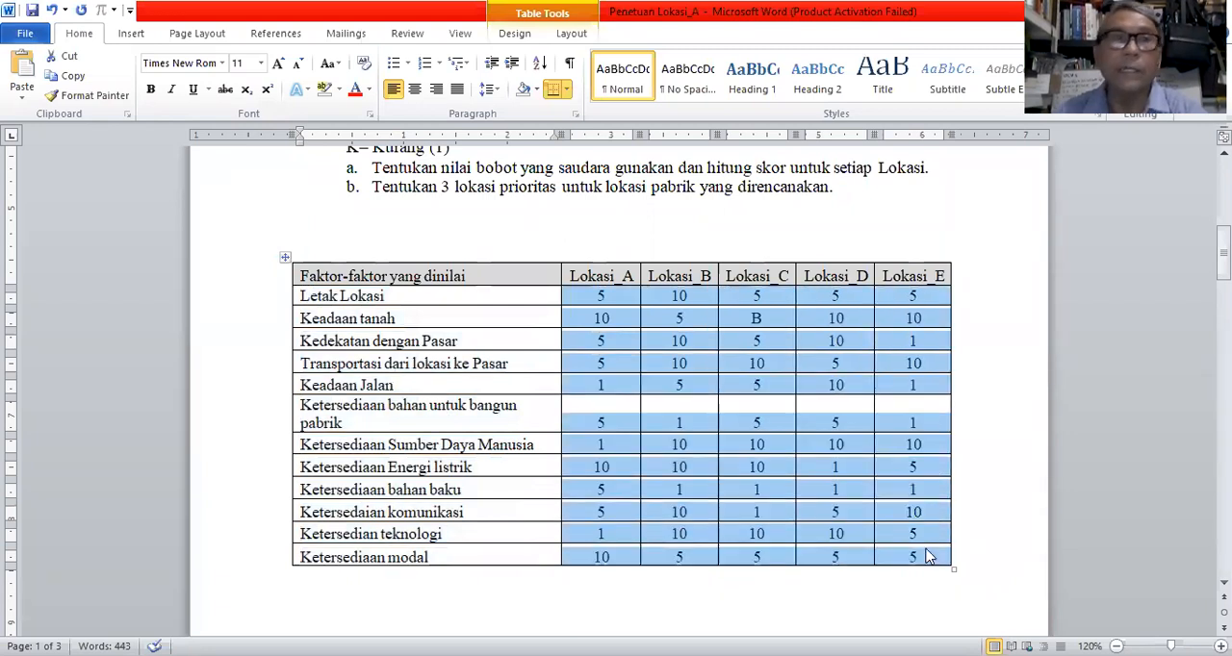
pyautogui.click(74, 79)
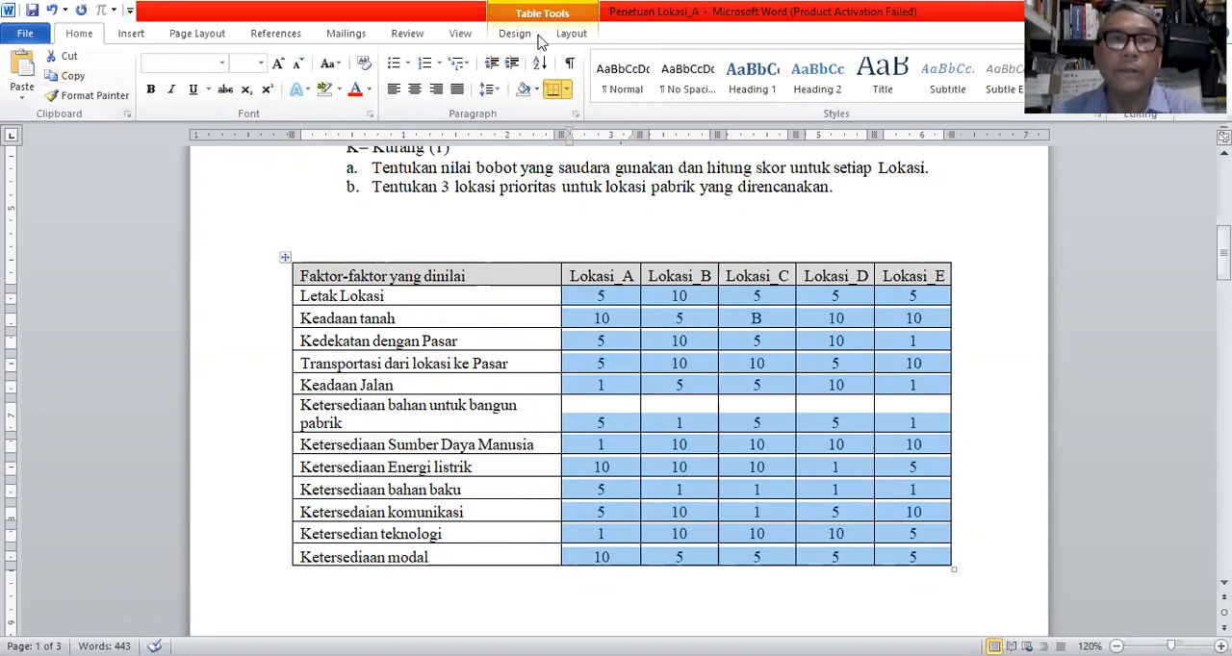
pyautogui.hotkey('alt', 'Tab')
pyautogui.hotkey('alt', 'Tab')
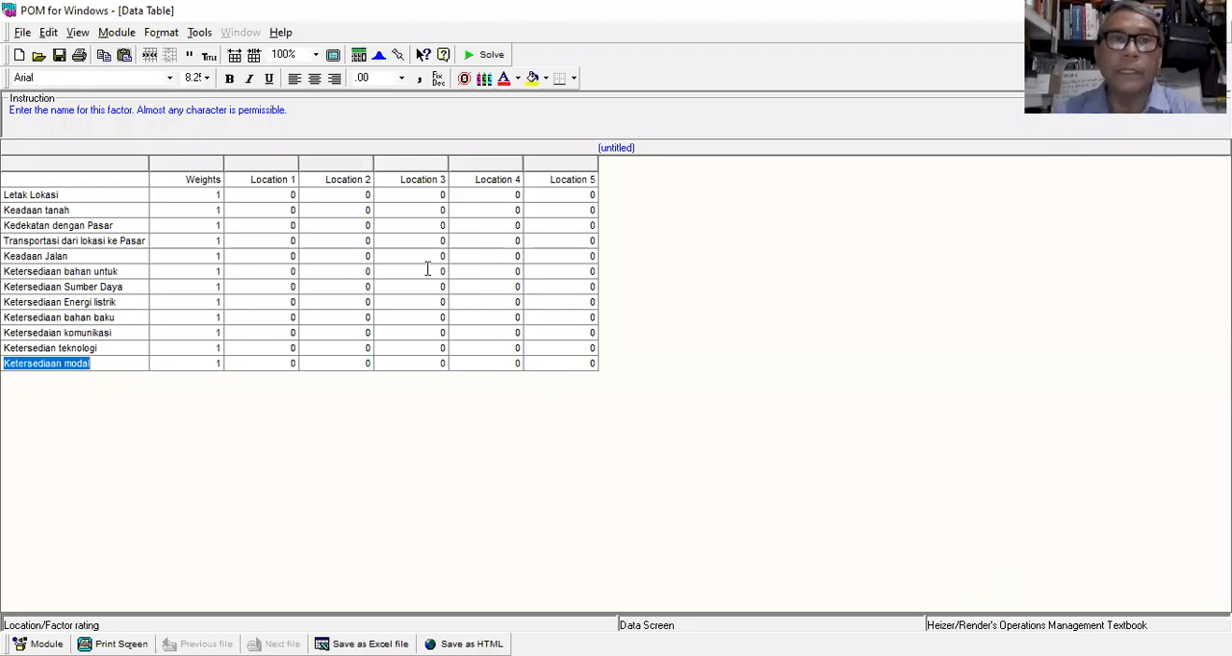
pyautogui.click(254, 192)
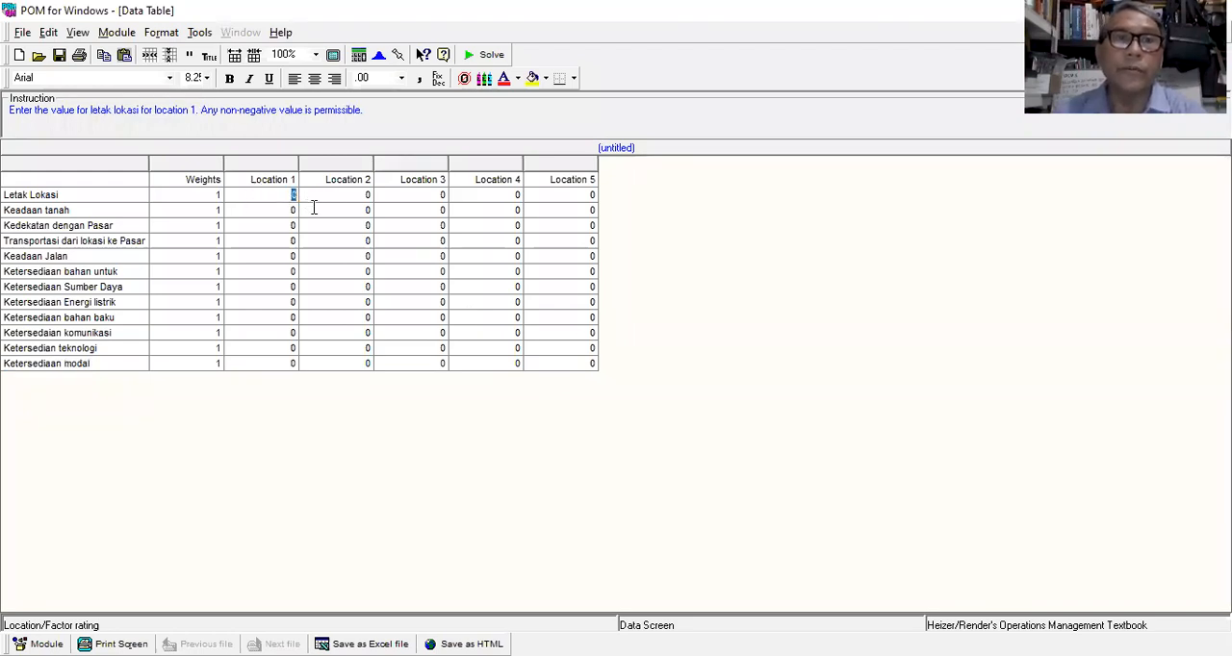
pyautogui.click(48, 32)
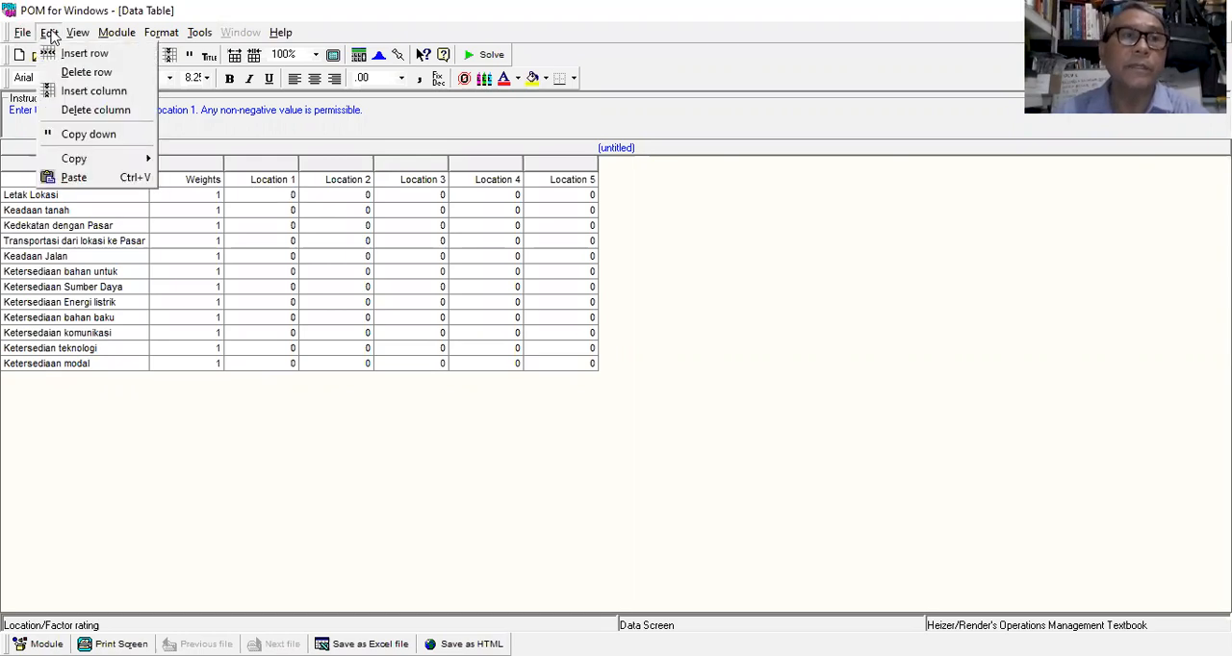
pyautogui.click(75, 178)
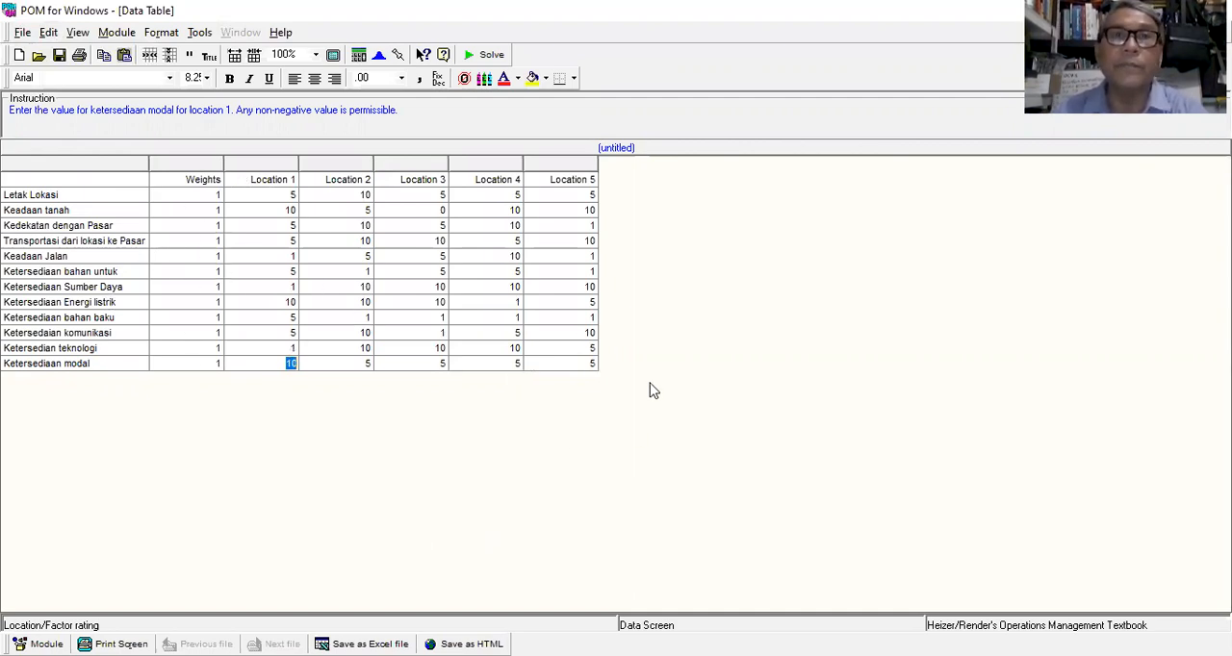
# Step: Solve the factor rating with equal weights, review the location results and return to the data table
pyautogui.click(490, 56)
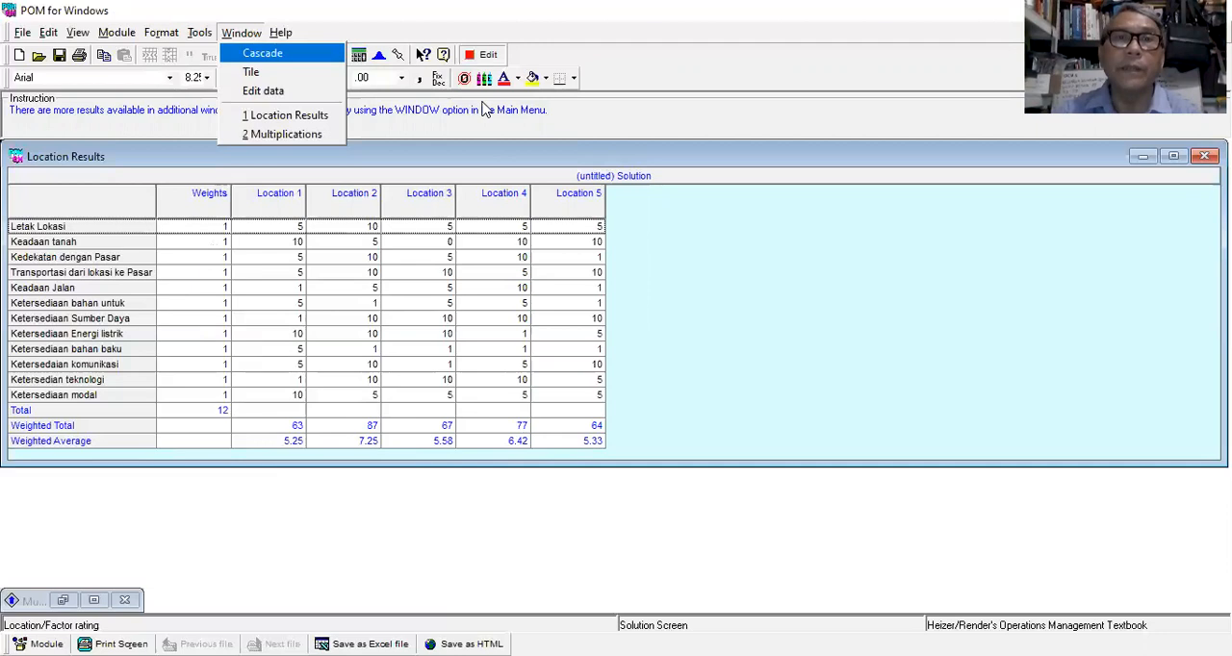
pyautogui.click(488, 56)
pyautogui.click(488, 56)
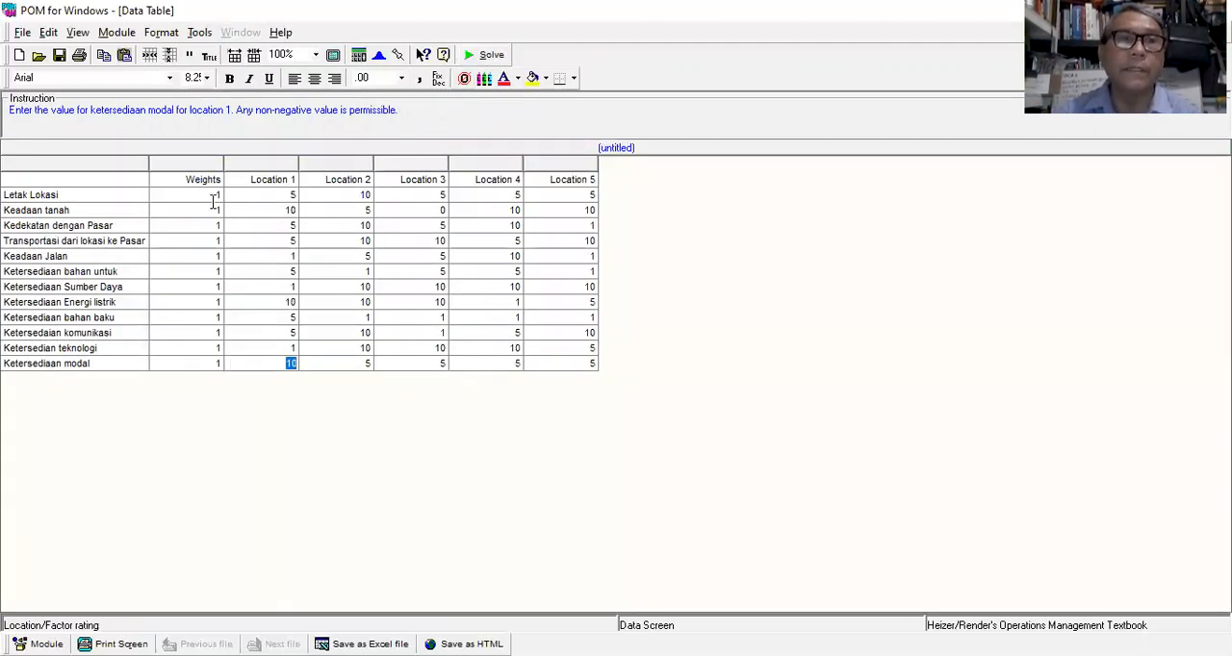
# Step: Set the weights of Letak Lokasi, Keadaan tanah, Kedekatan dengan Pasar and Transportasi dari lokasi ke Pasar to 5, 3, 5 and 5
pyautogui.click(213, 195)
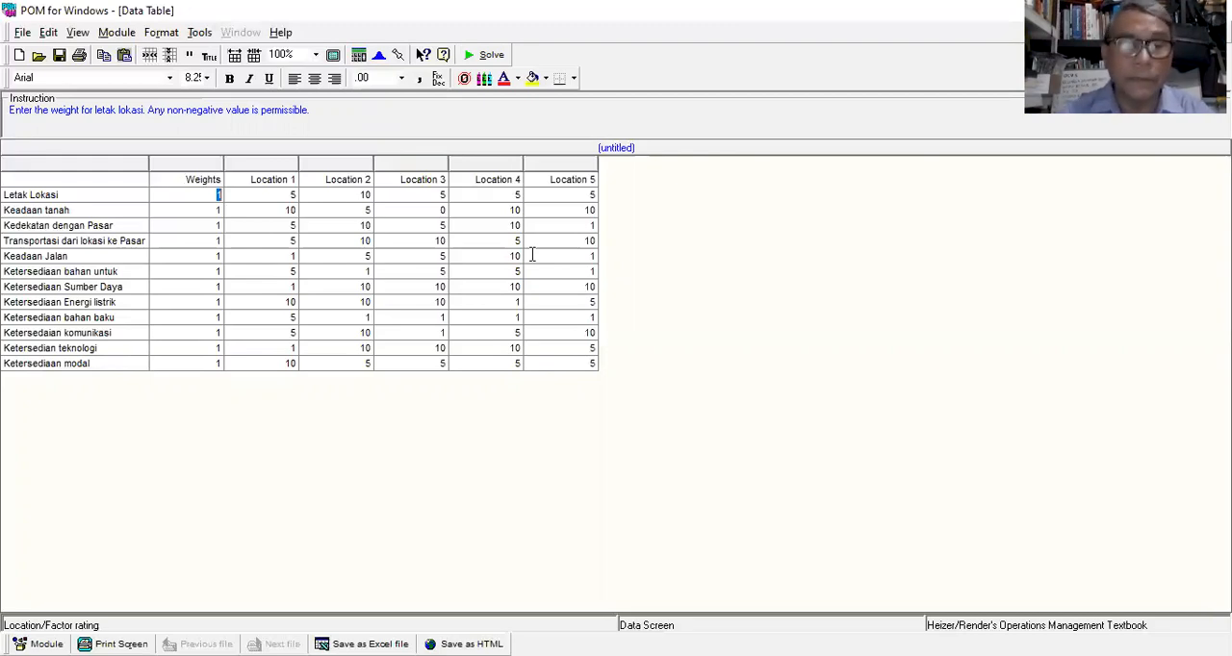
pyautogui.write('5')
pyautogui.press('Return')
pyautogui.write('3')
pyautogui.press('Return')
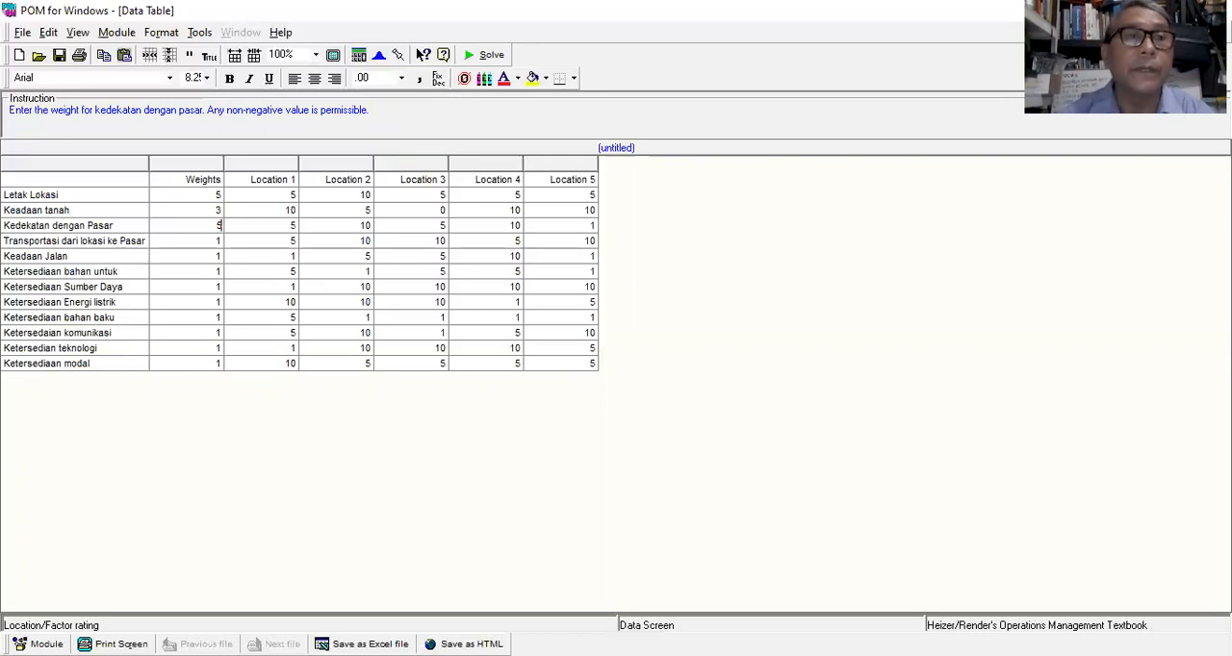
pyautogui.press('Return')
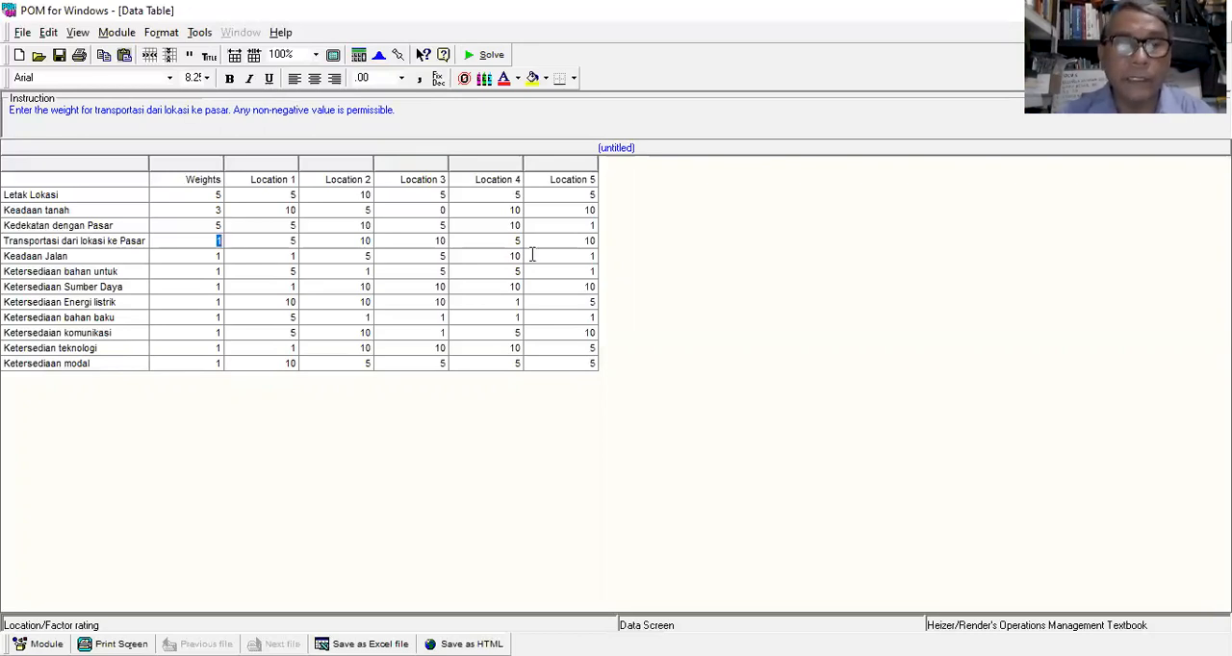
pyautogui.write('5')
pyautogui.press('Return')
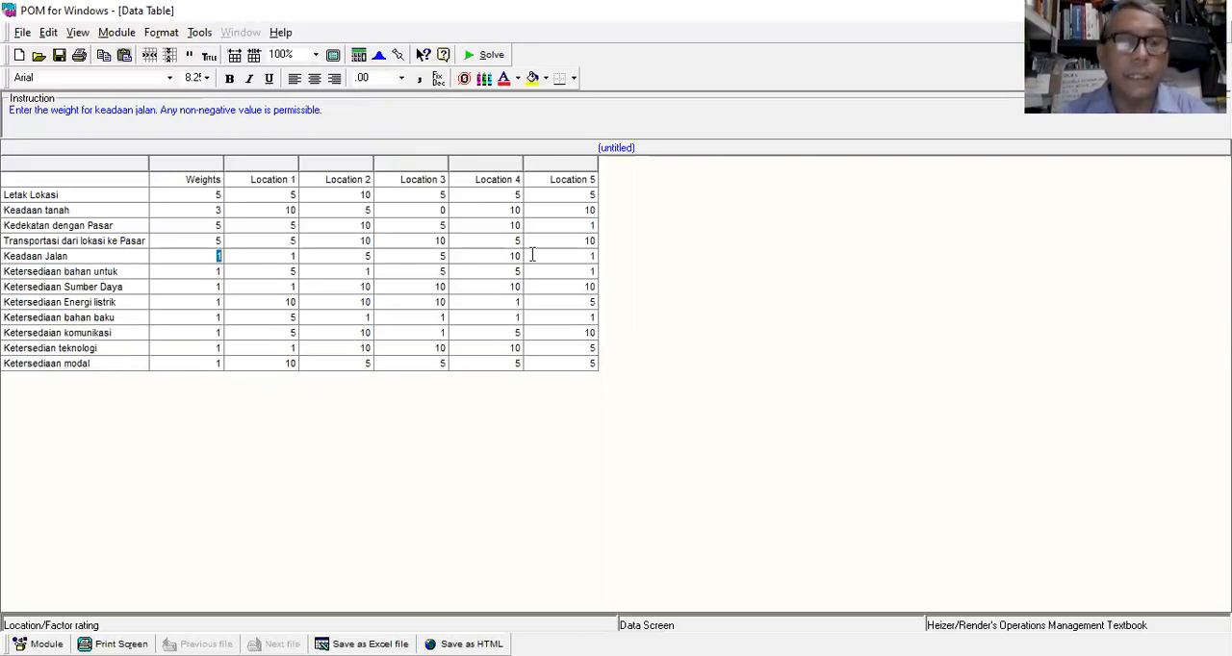
# Step: Set the weights of Keadaan Jalan, Ketersediaan bahan untuk, Ketersediaan Sumber Daya and Ketersediaan Energi listrik to 4, 3, 3 and 5
pyautogui.write('4')
pyautogui.press('Return')
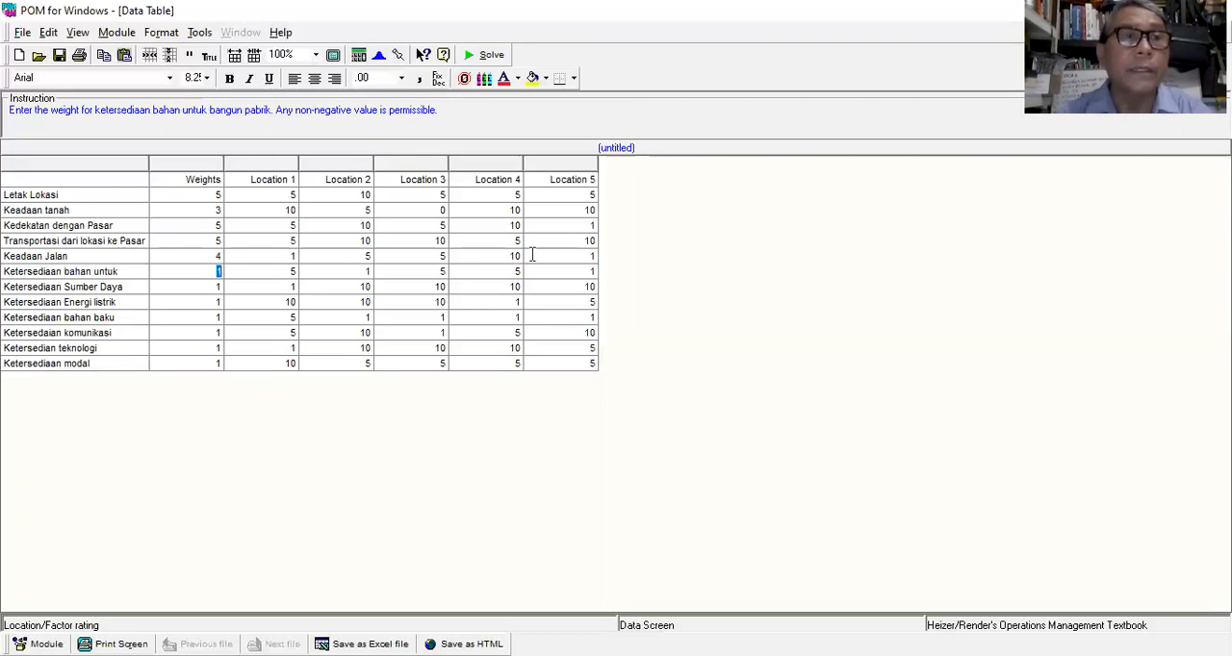
pyautogui.write('3')
pyautogui.press('Return')
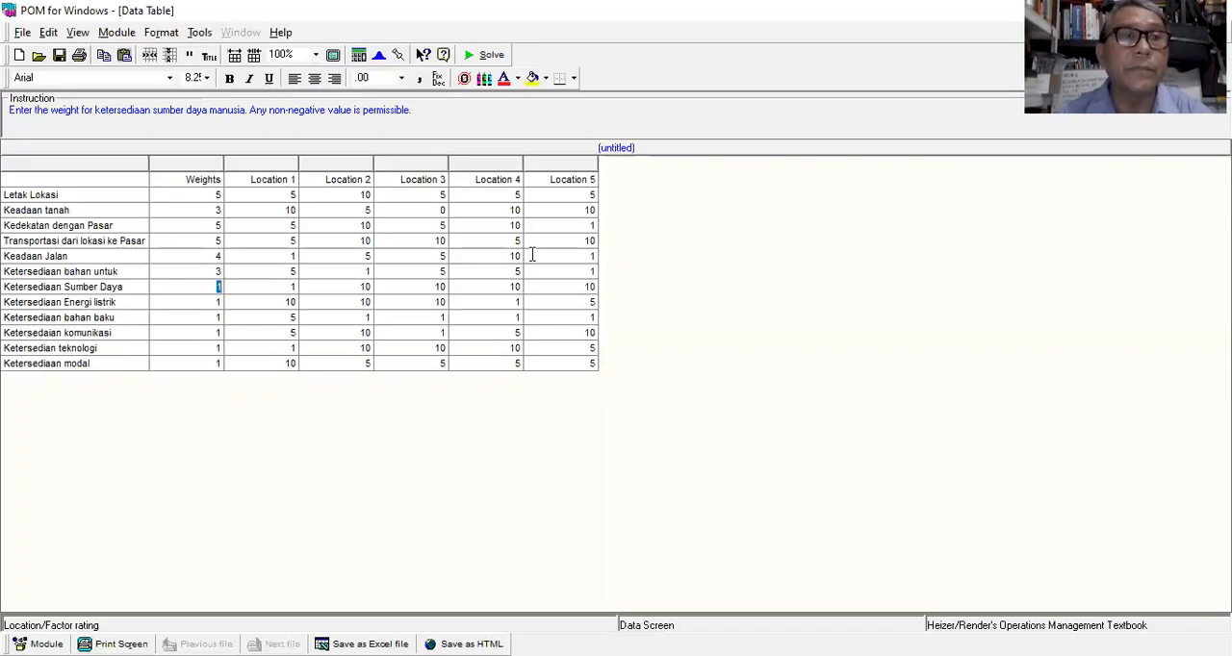
pyautogui.write('3')
pyautogui.press('Return')
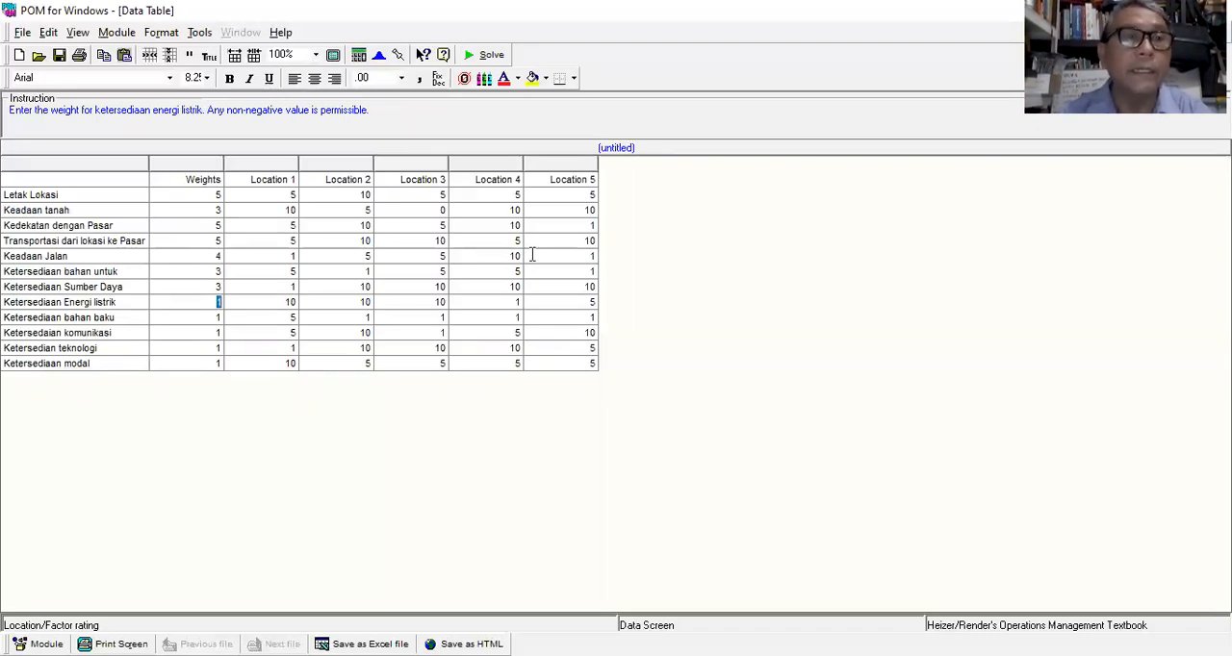
pyautogui.write('5')
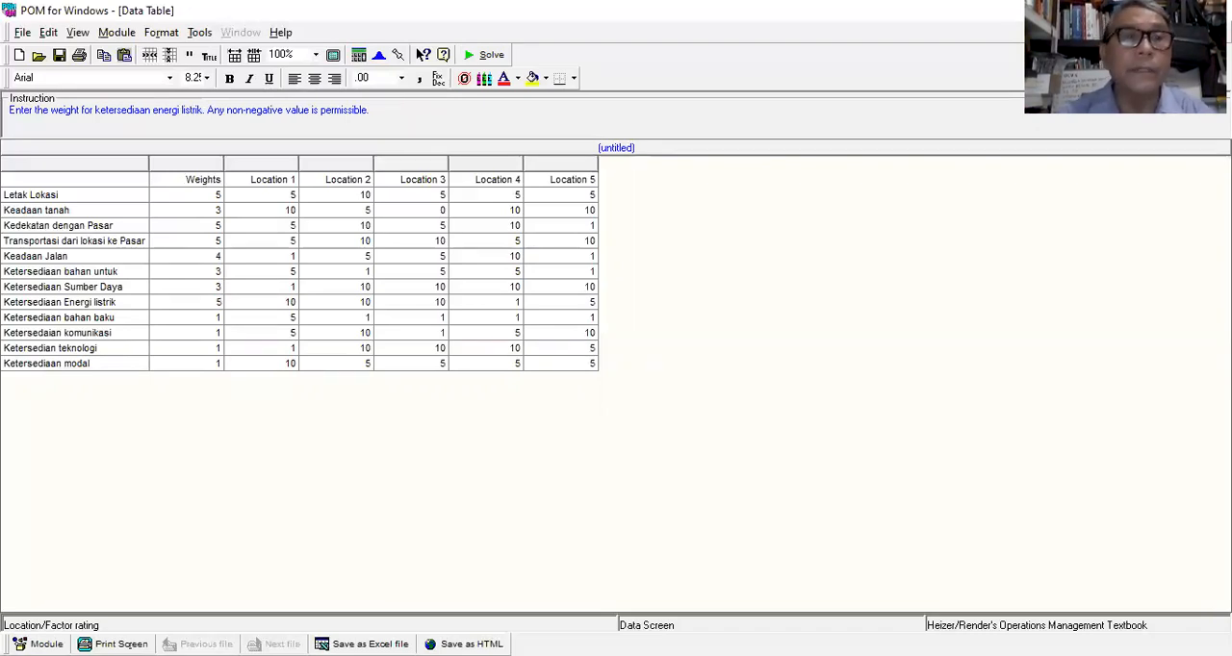
pyautogui.press('Return')
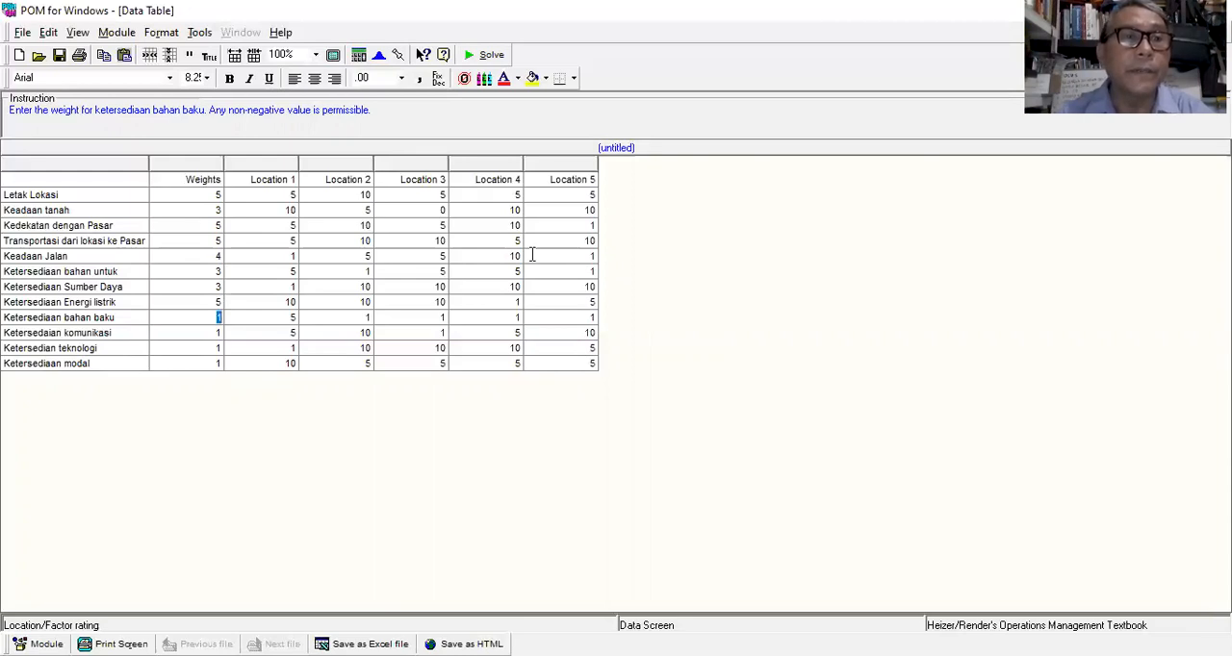
# Step: Set the weights of the bahan baku, komunikasi, teknologi and modal factors to 3, 3, 4 and 5, and solve the factor rating
pyautogui.write('3')
pyautogui.press('Return')
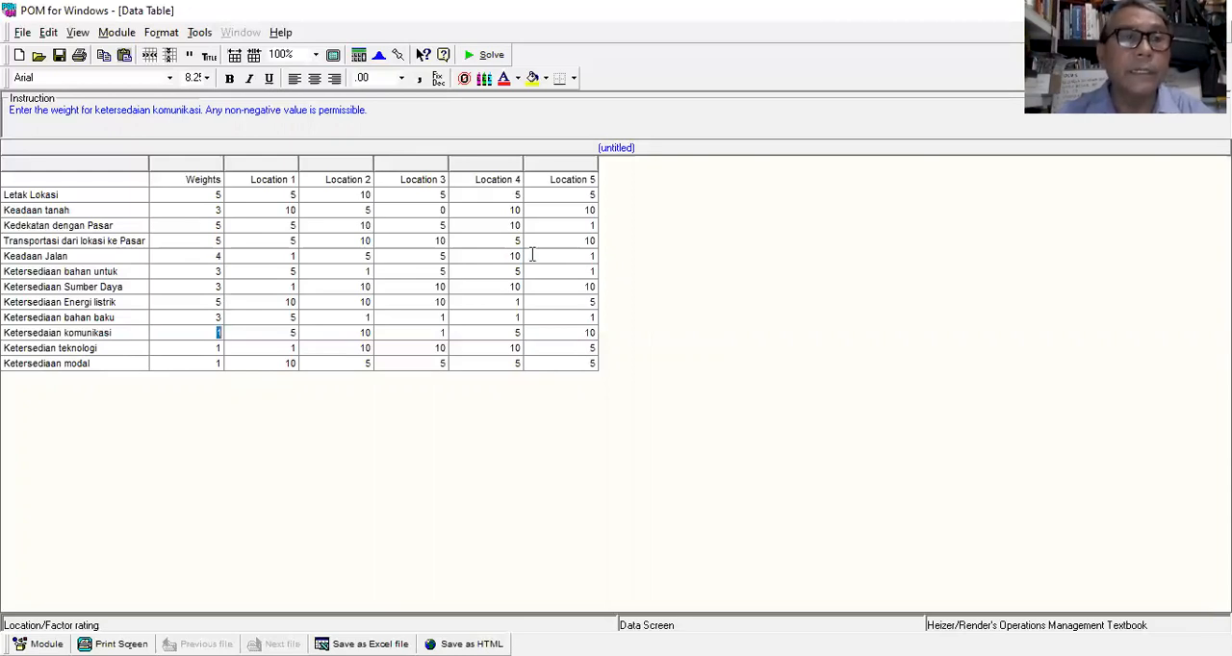
pyautogui.write('3')
pyautogui.press('Return')
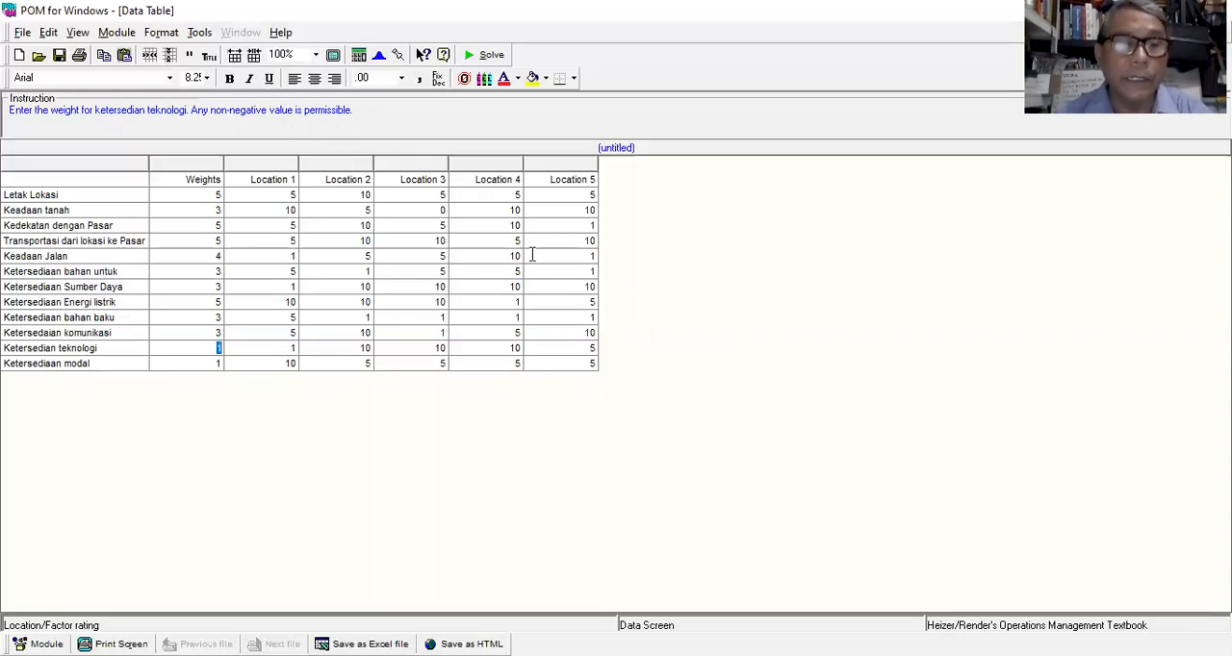
pyautogui.write('4')
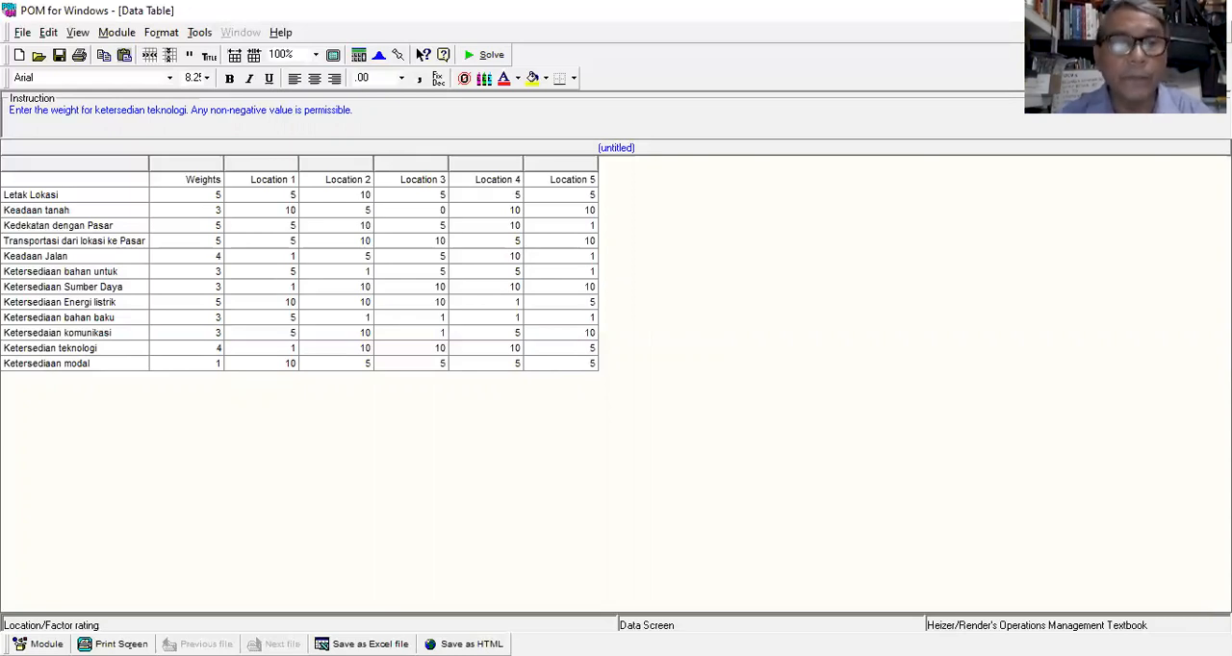
pyautogui.press('Return')
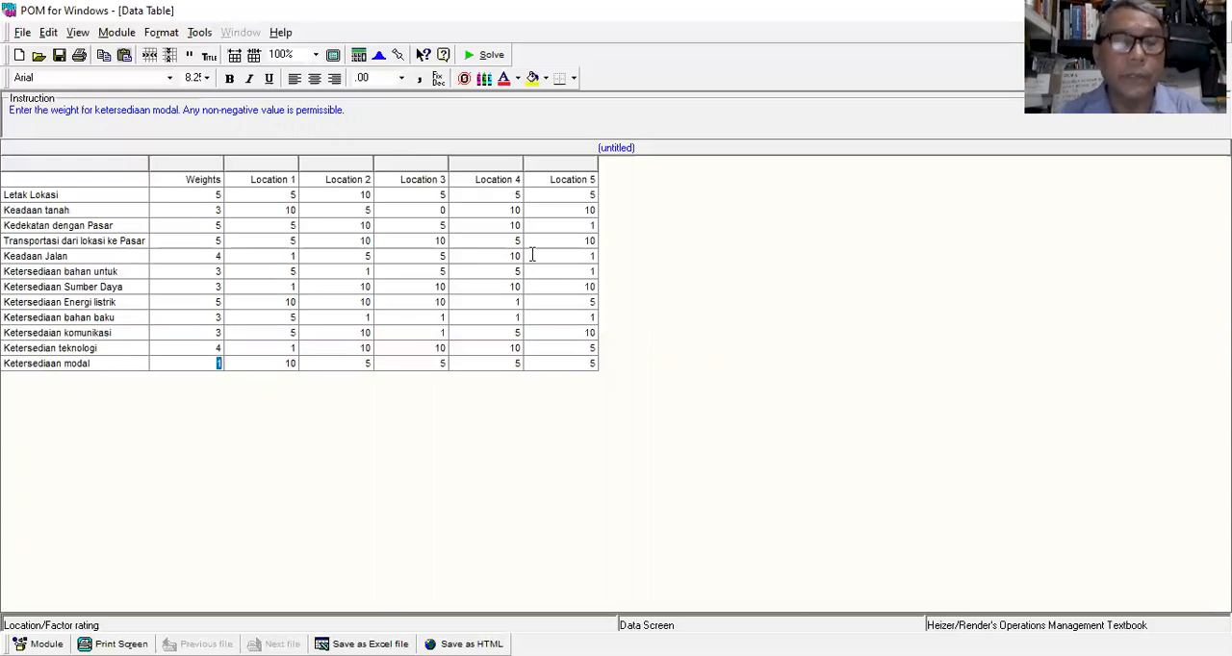
pyautogui.write('5')
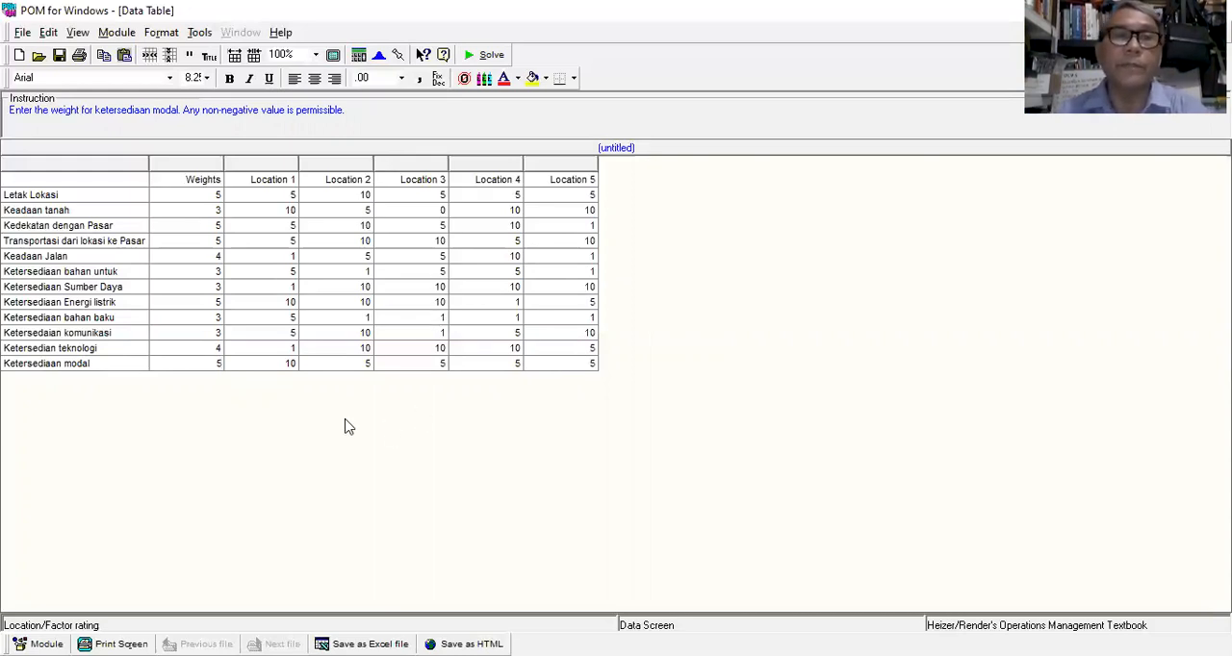
pyautogui.click(491, 55)
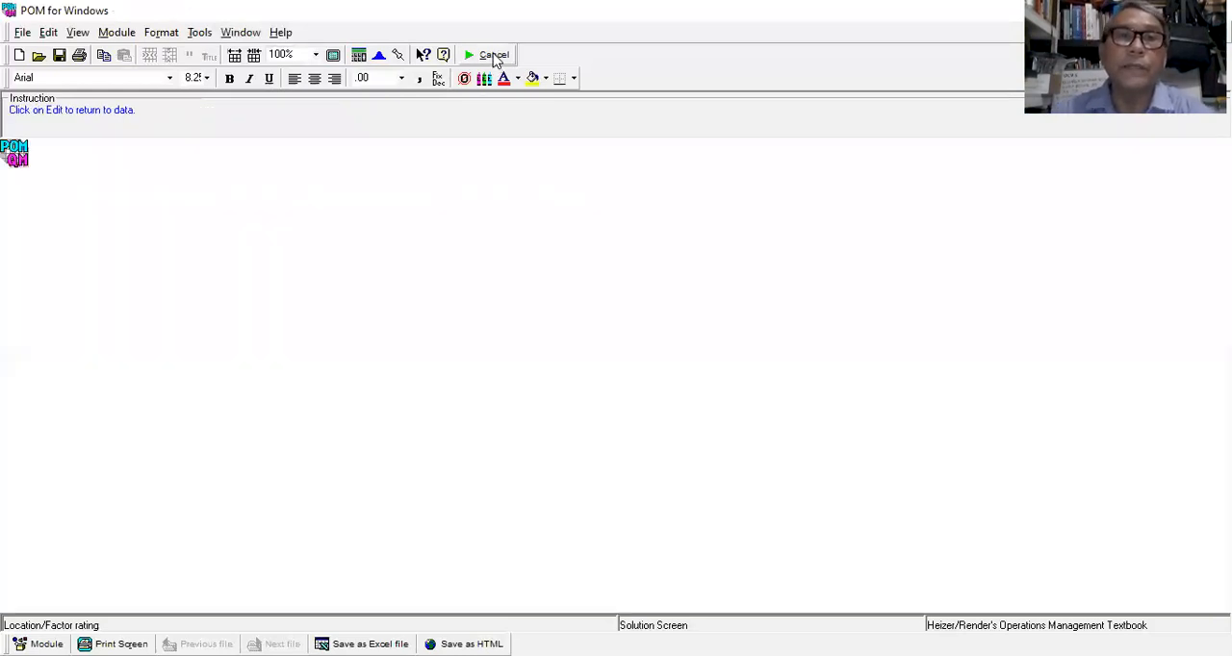